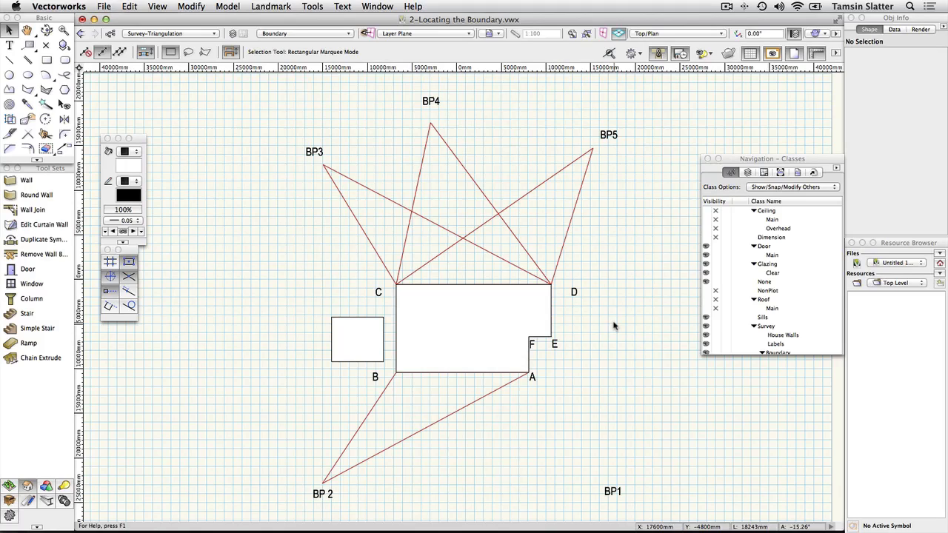
# - Open 2-Locating the Boundary.vwx from the Section 2-The Existing Site folder
pyautogui.click(104, 6)
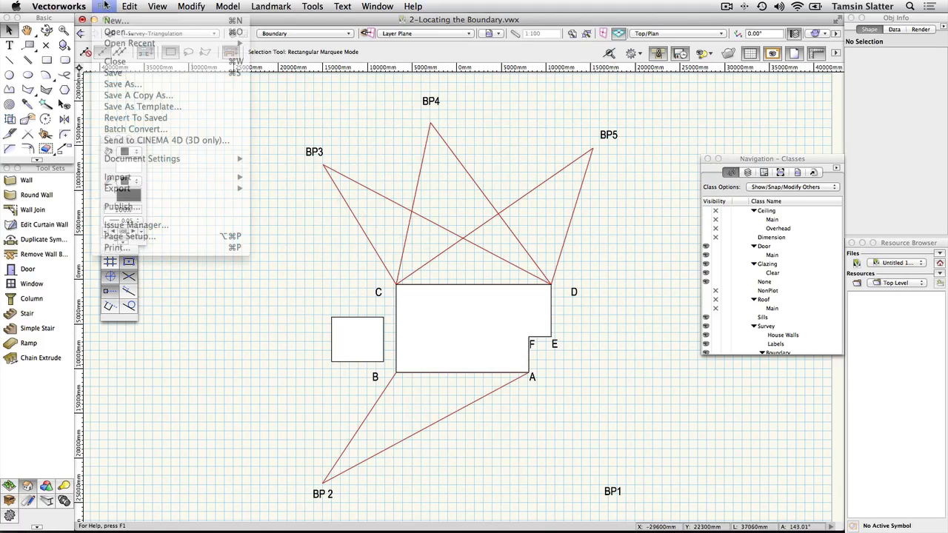
pyautogui.click(113, 32)
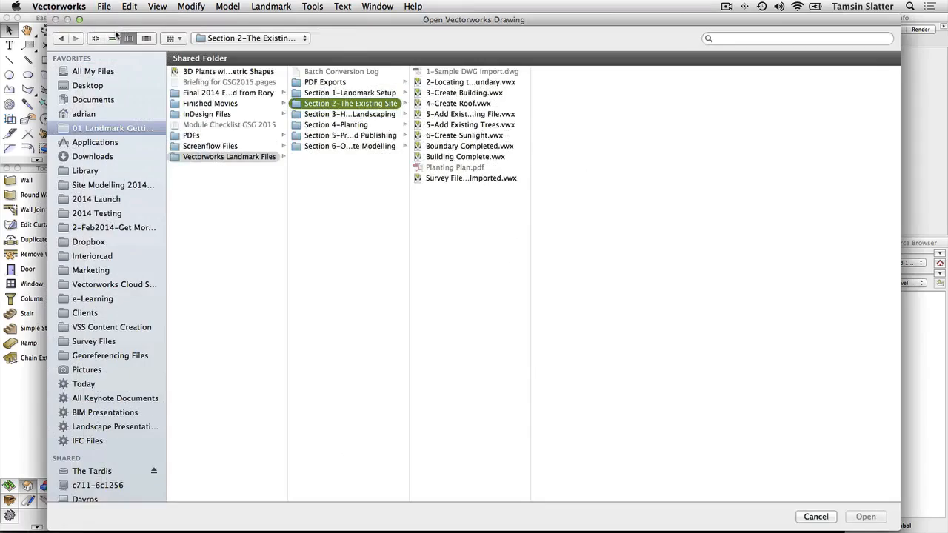
pyautogui.click(452, 84)
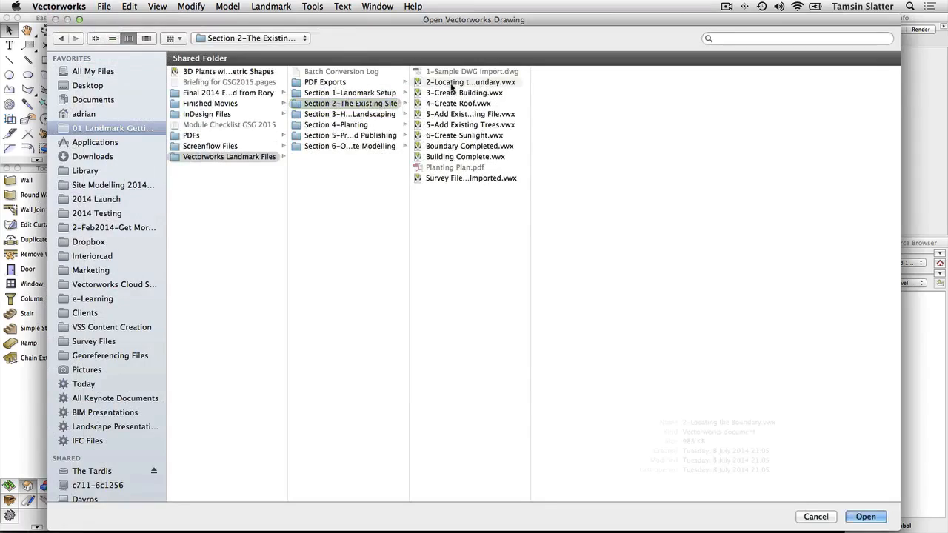
pyautogui.click(867, 518)
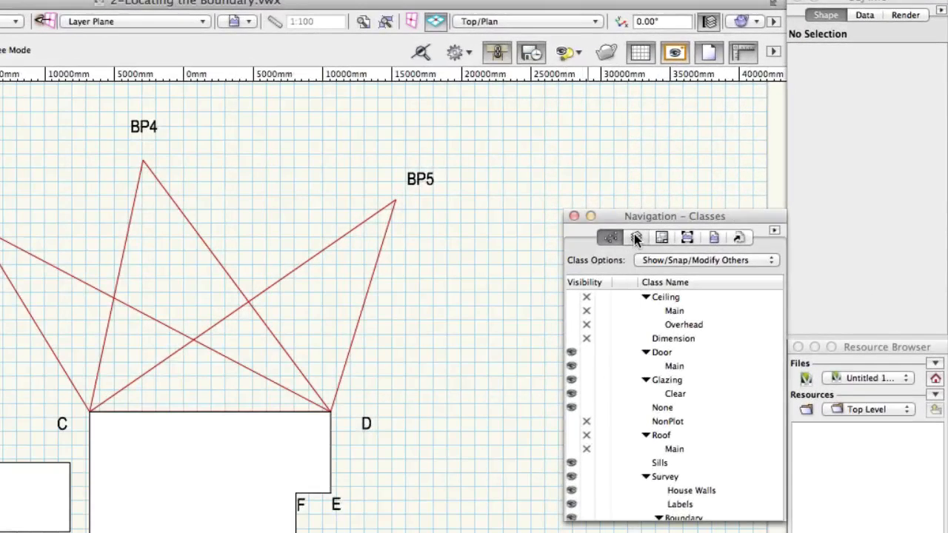
pyautogui.click(636, 238)
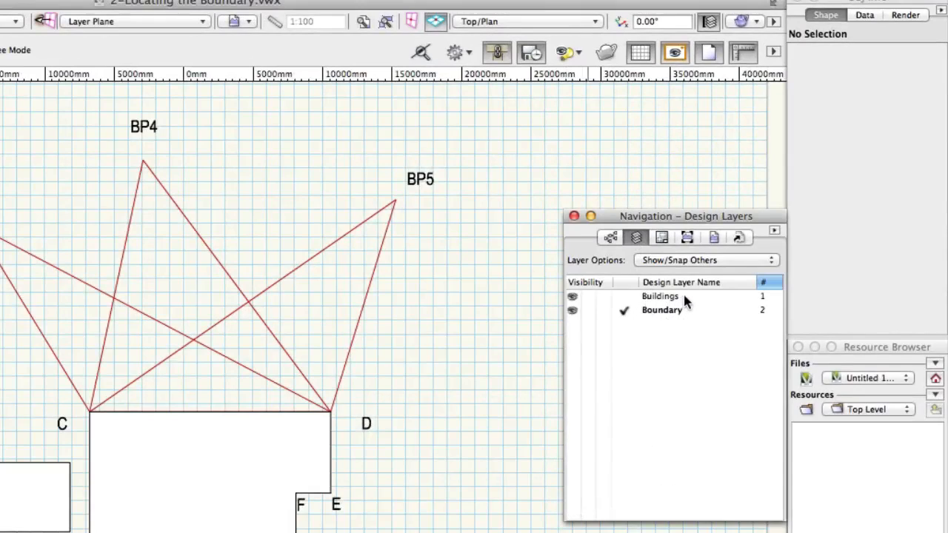
pyautogui.click(726, 262)
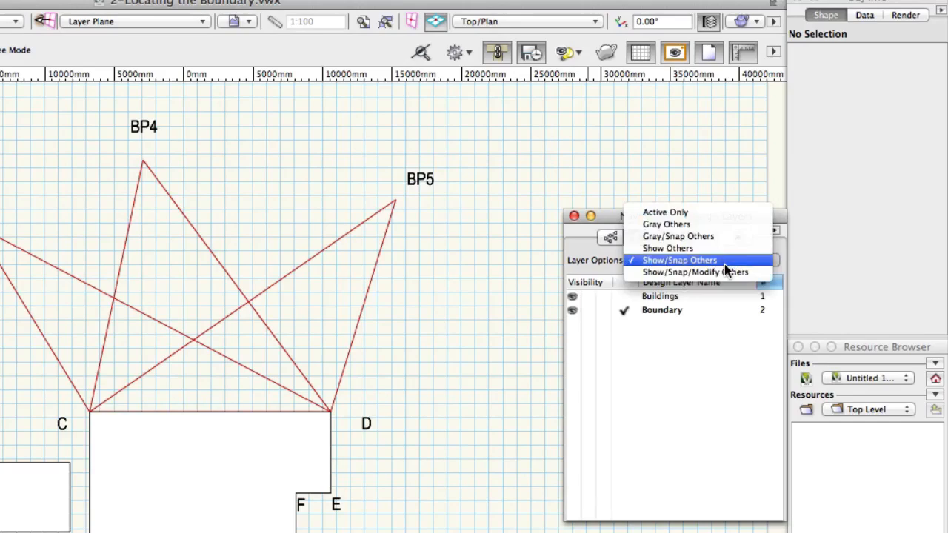
pyautogui.click(724, 264)
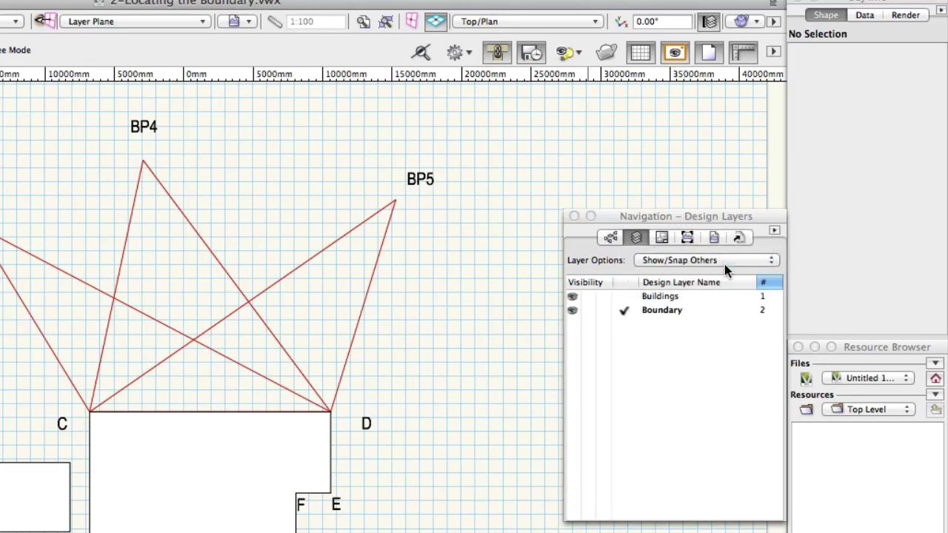
pyautogui.click(611, 238)
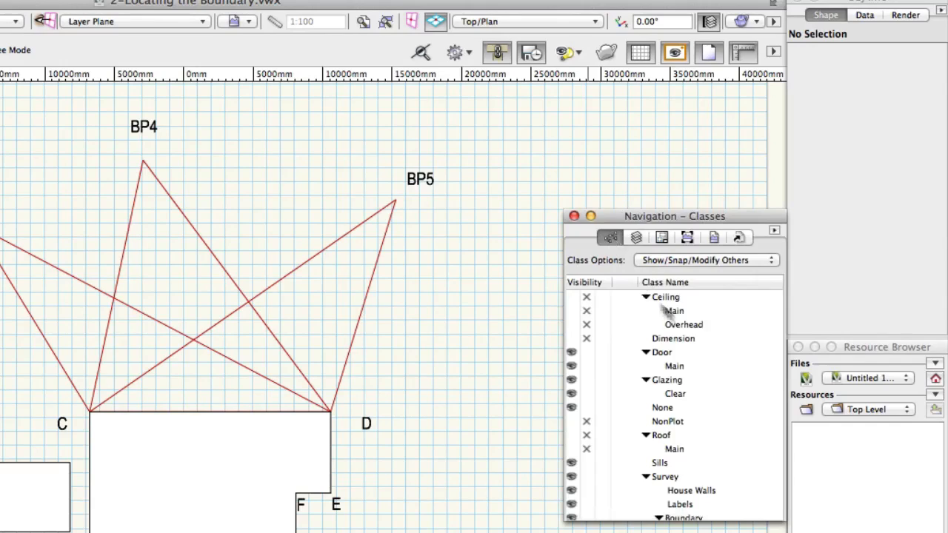
pyautogui.scroll(-1, 725, 382)
pyautogui.scroll(-4, 725, 384)
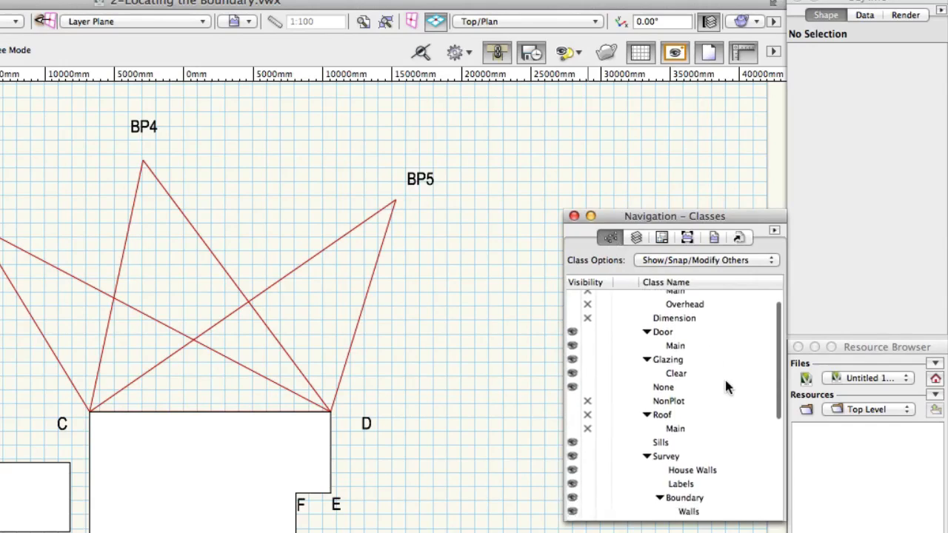
pyautogui.scroll(-6, 726, 386)
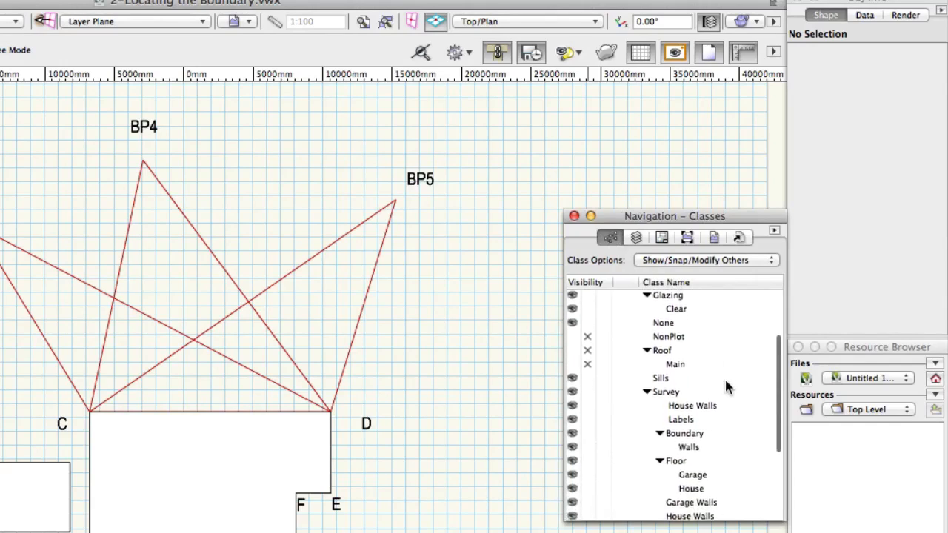
pyautogui.scroll(-4, 726, 383)
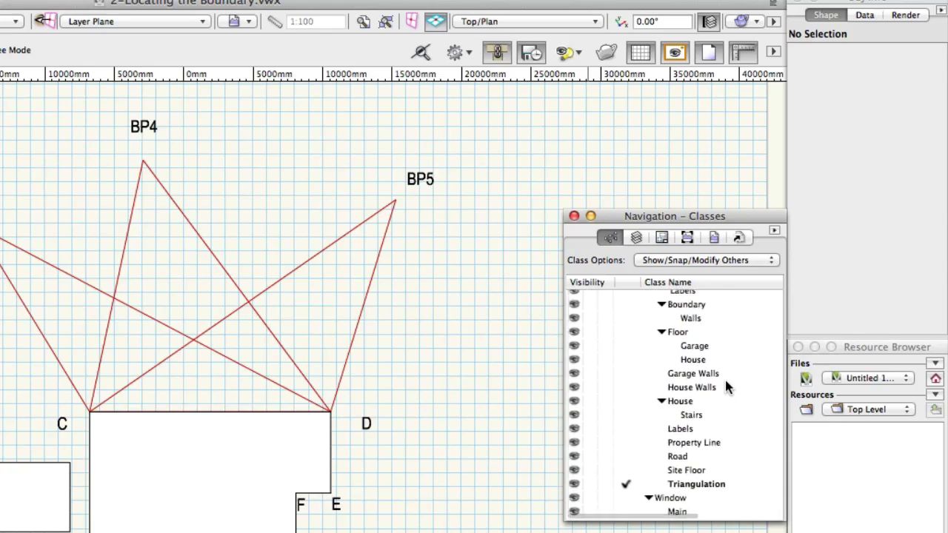
pyautogui.scroll(3, 725, 385)
pyautogui.scroll(2, 725, 380)
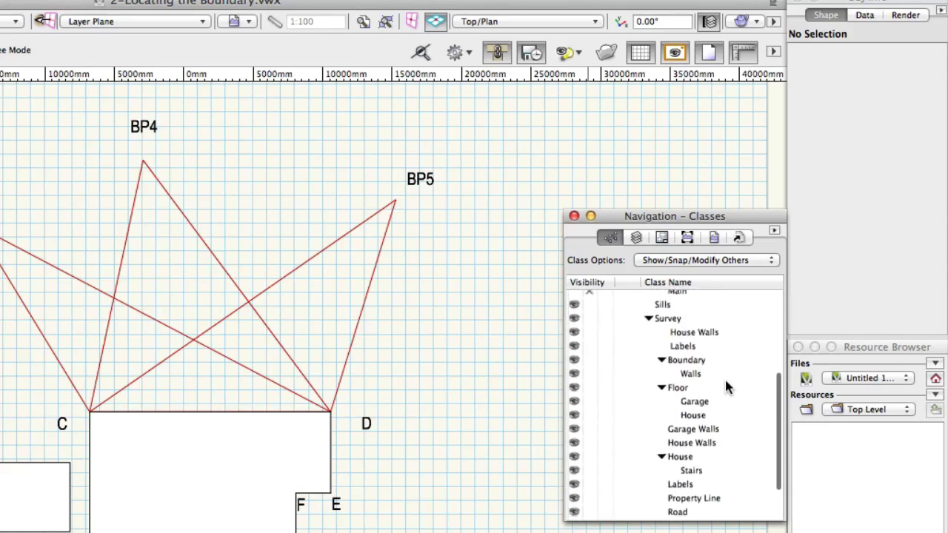
pyautogui.scroll(-5, 725, 381)
pyautogui.hscroll(1, 724, 384)
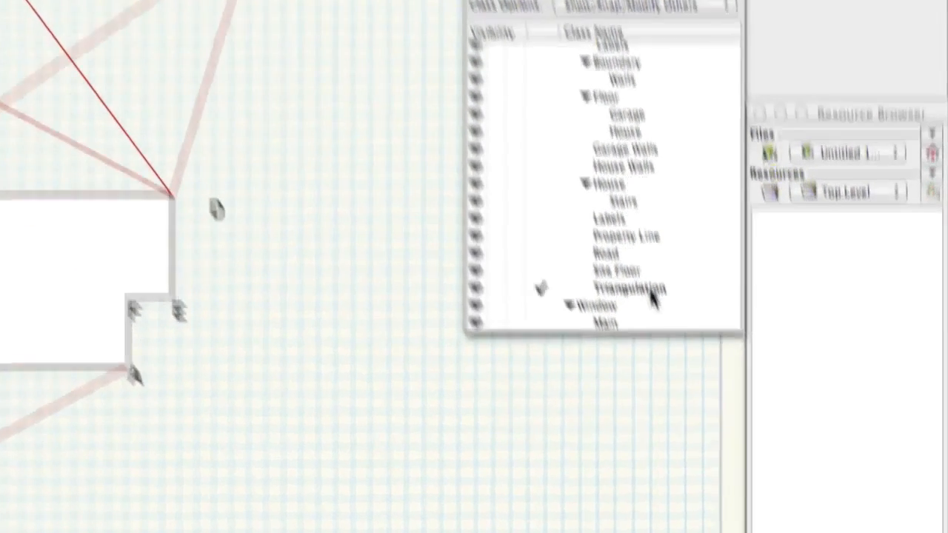
pyautogui.rightClick(711, 474)
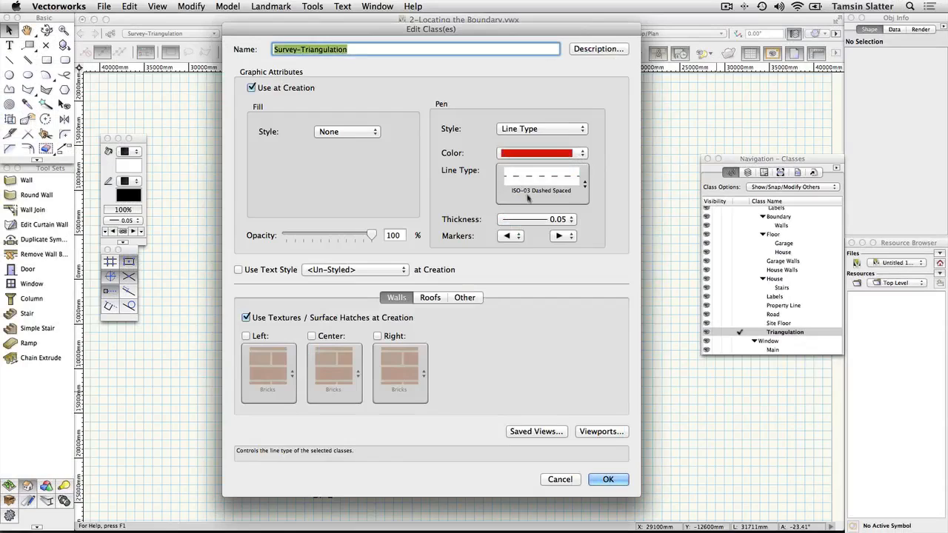
pyautogui.click(561, 479)
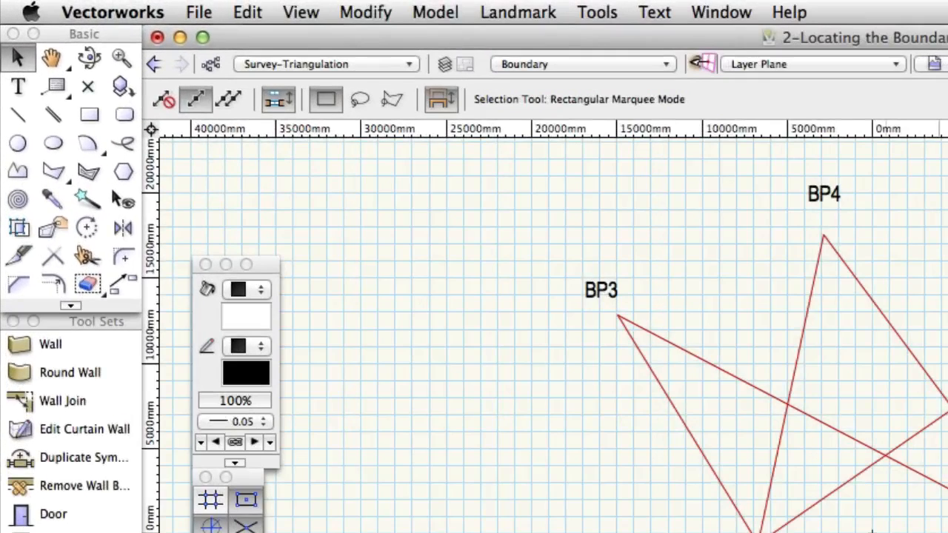
# - Start a triangle with the Triangle tool along the house edge from corner A to corner B
pyautogui.click(65, 178)
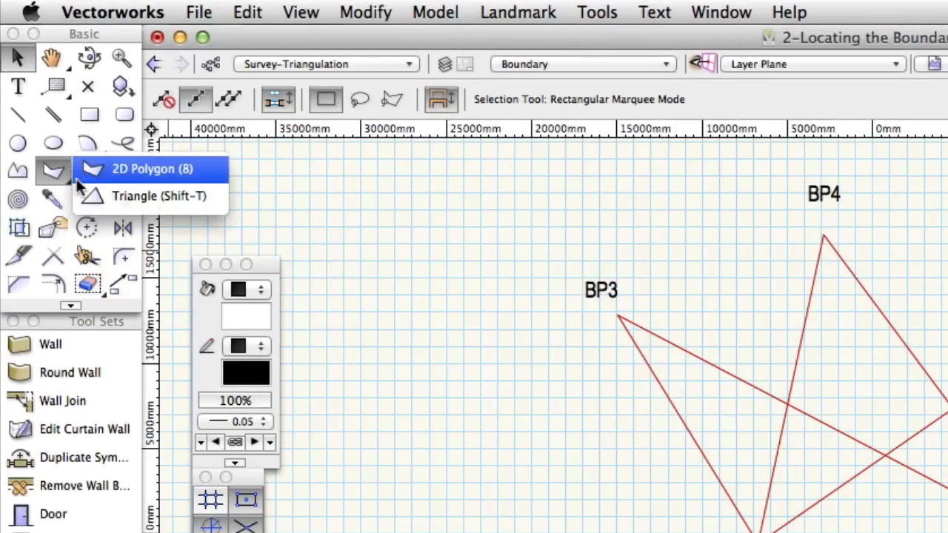
pyautogui.click(212, 198)
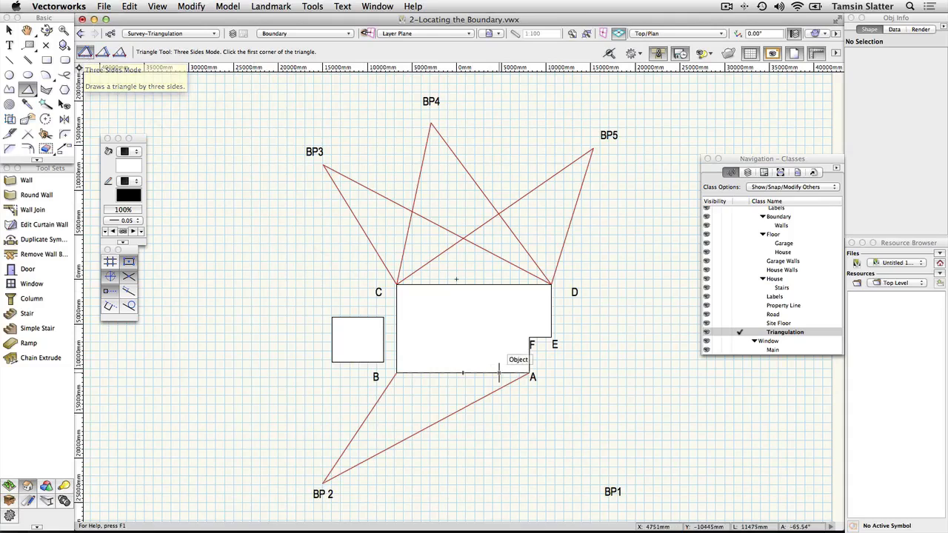
pyautogui.click(531, 374)
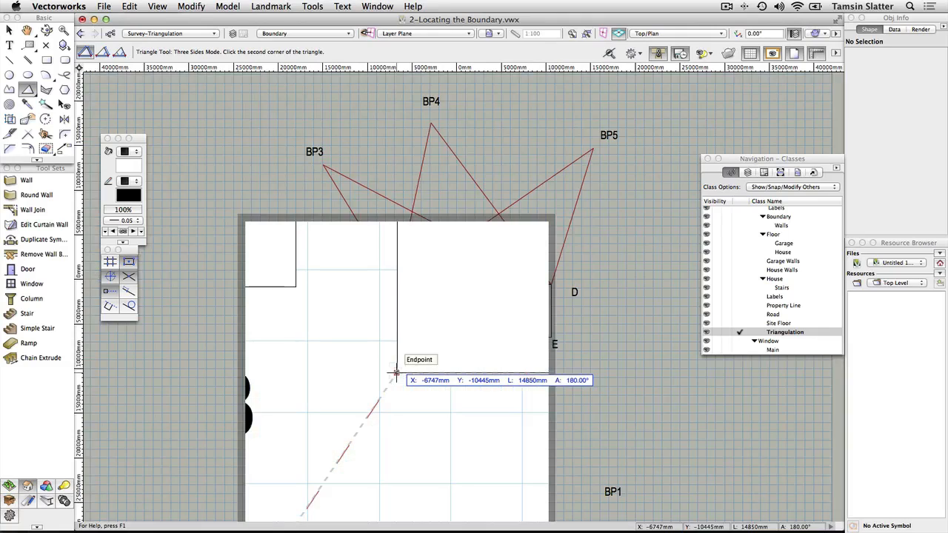
pyautogui.click(397, 374)
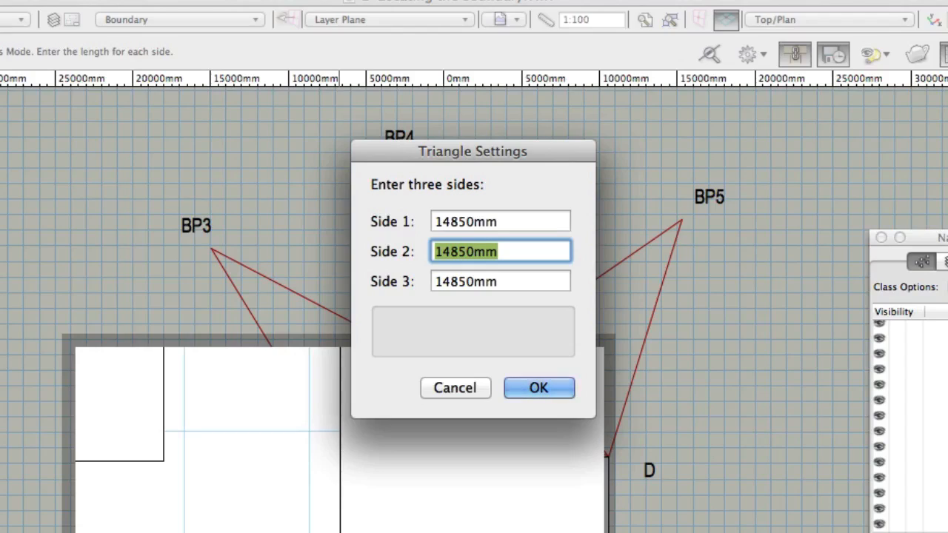
# - Set the triangle sides to 14850mm, 14804 and 26096 and accept them
pyautogui.write('148')
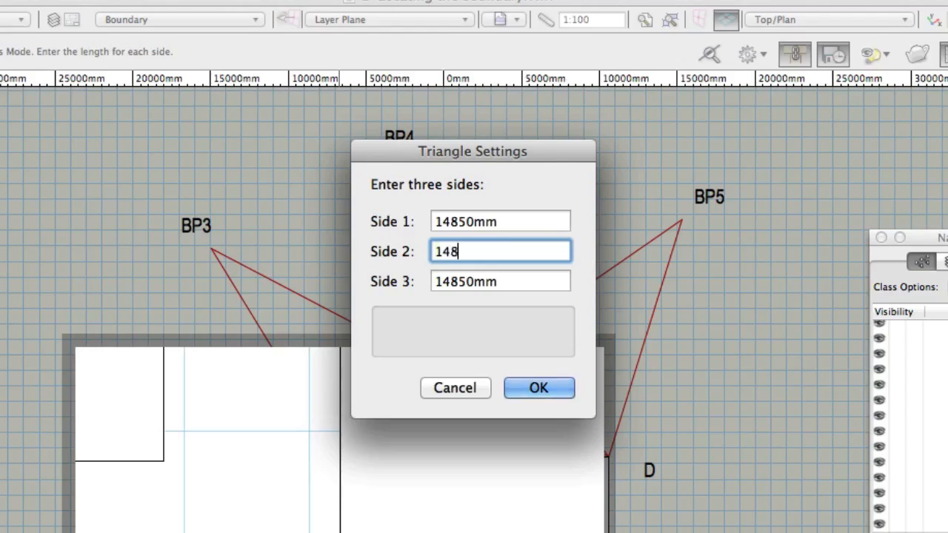
pyautogui.write('04')
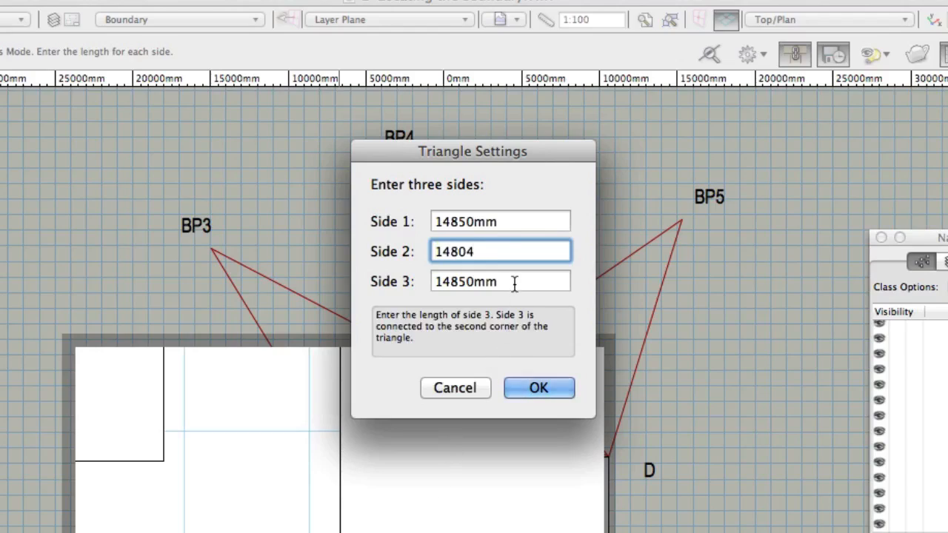
pyautogui.press('Tab')
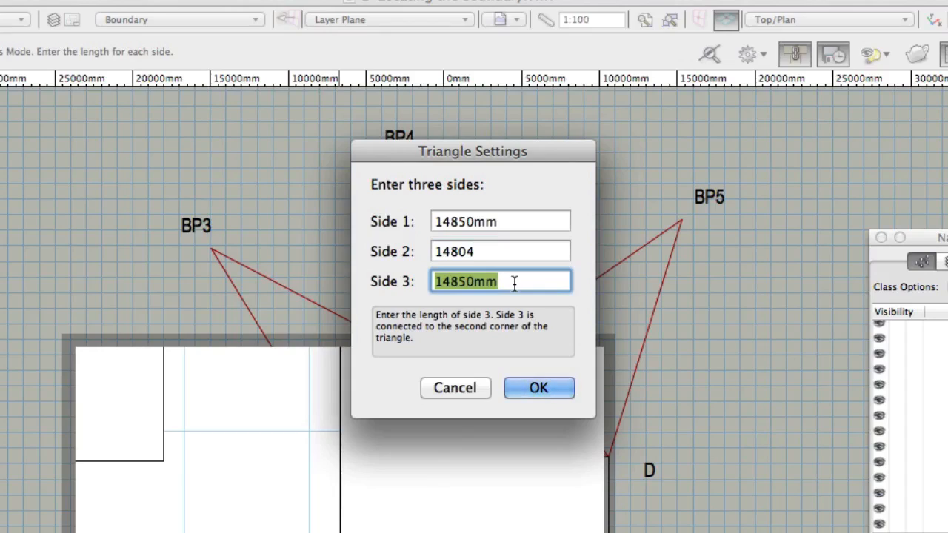
pyautogui.write('2609')
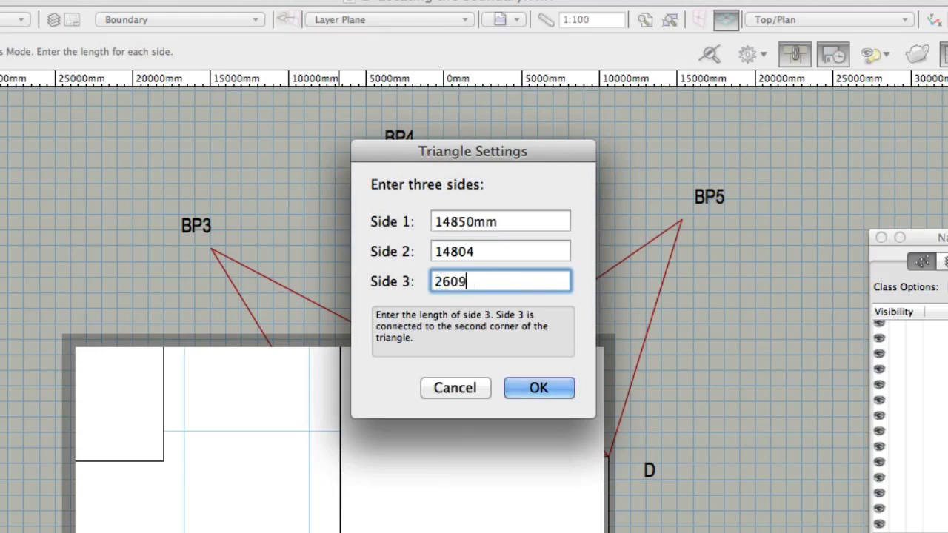
pyautogui.write('6')
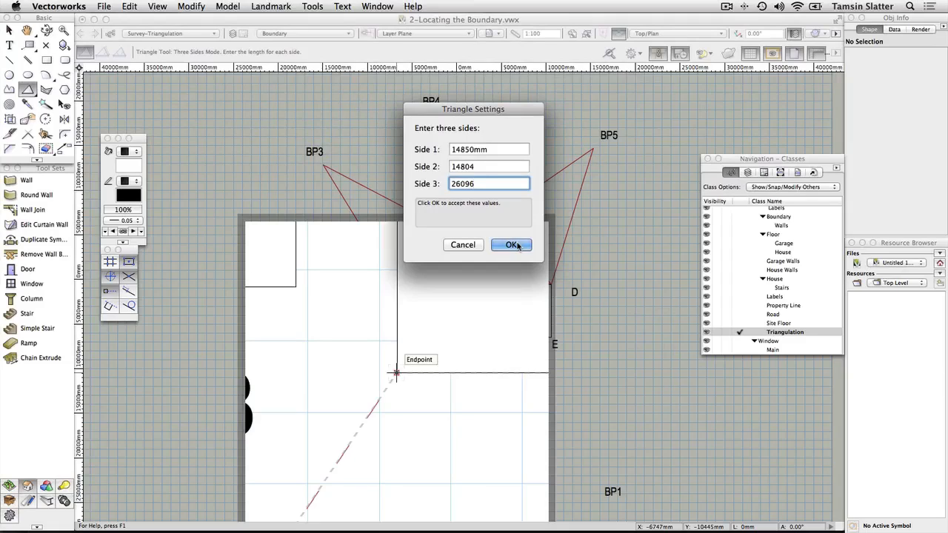
pyautogui.click(513, 245)
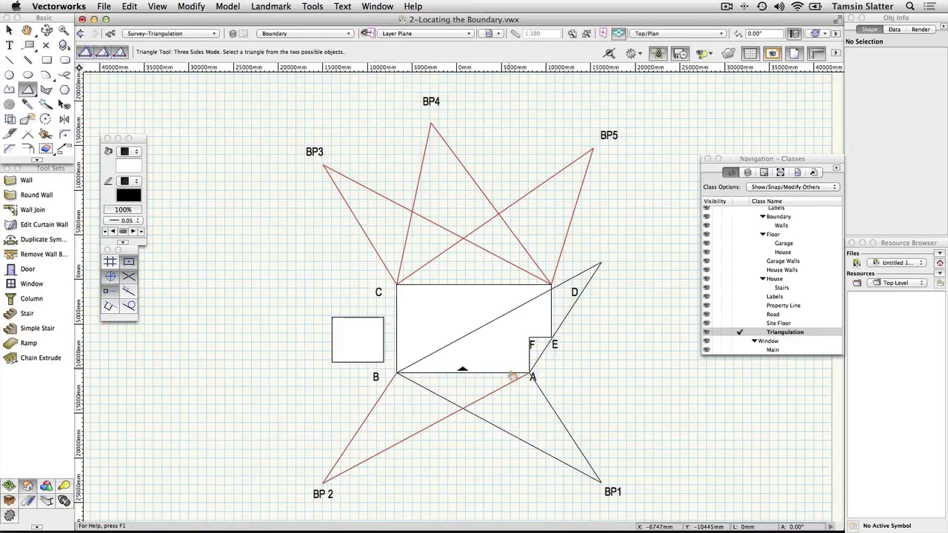
# - Keep the triangle whose apex reaches BP1 and nudge the view up slightly
pyautogui.click(525, 411)
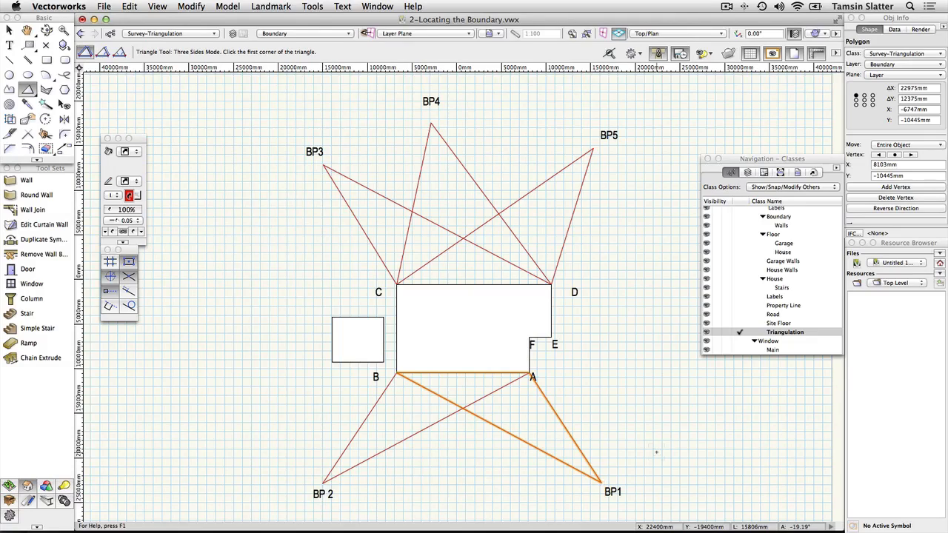
pyautogui.press('space')
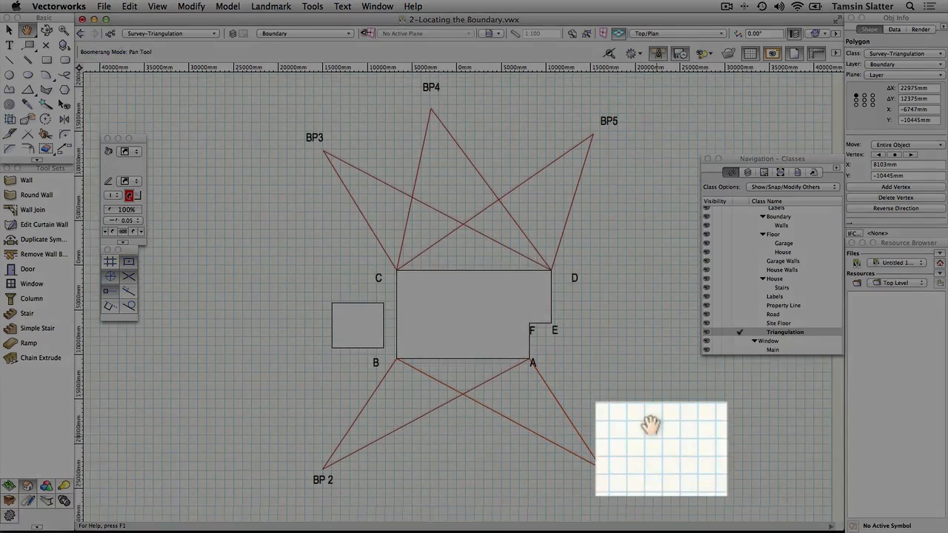
pyautogui.moveTo(655, 447); pyautogui.dragTo(652, 437)
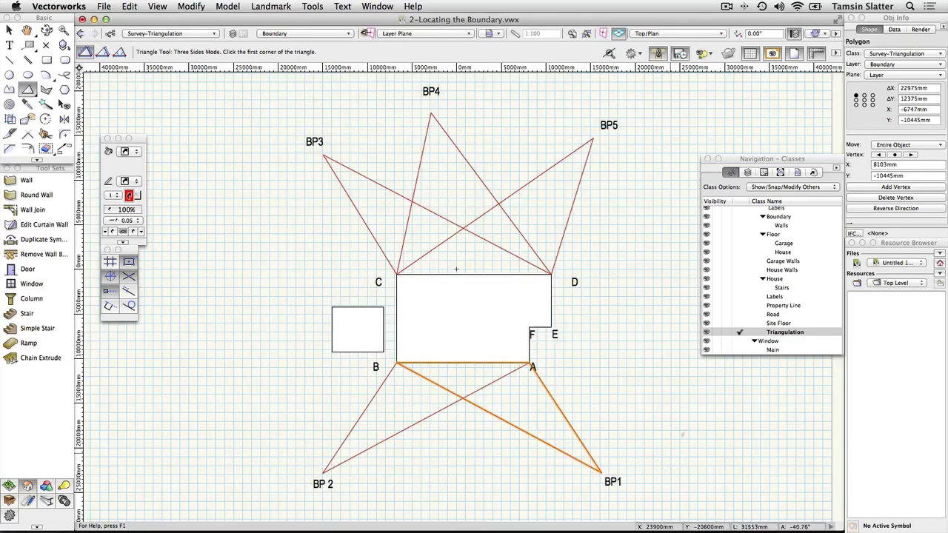
# - Make Site Floor the active class and draw straight polyline corners at BP1, BP2 and BP3
pyautogui.click(741, 324)
pyautogui.click(741, 325)
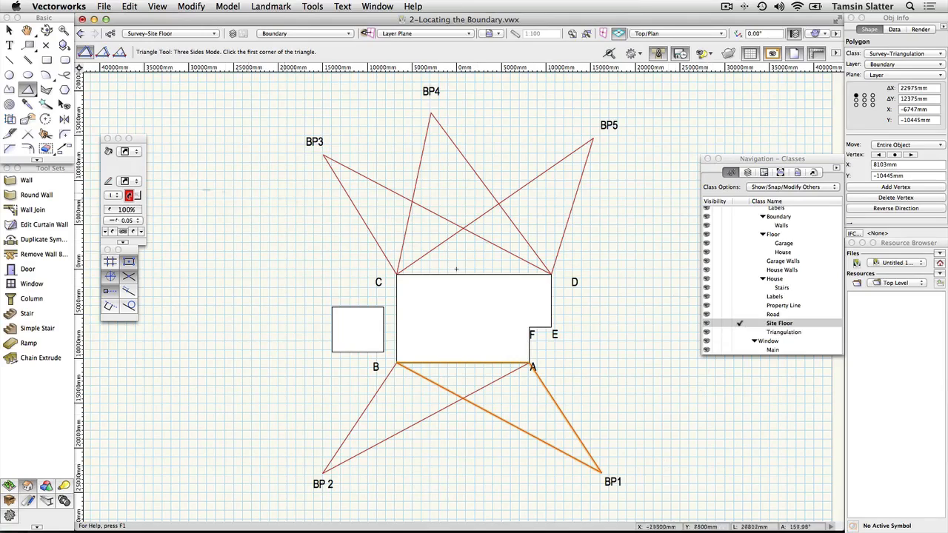
pyautogui.click(9, 90)
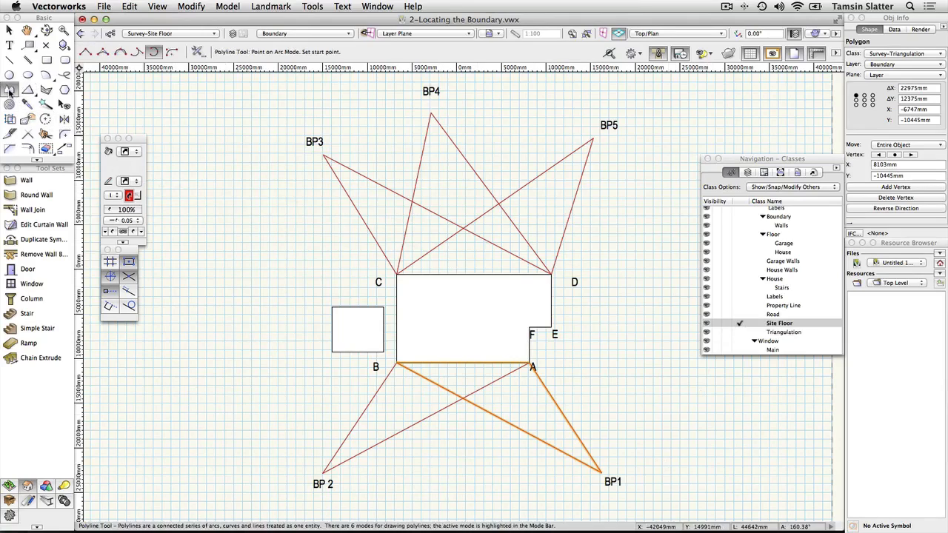
pyautogui.click(86, 52)
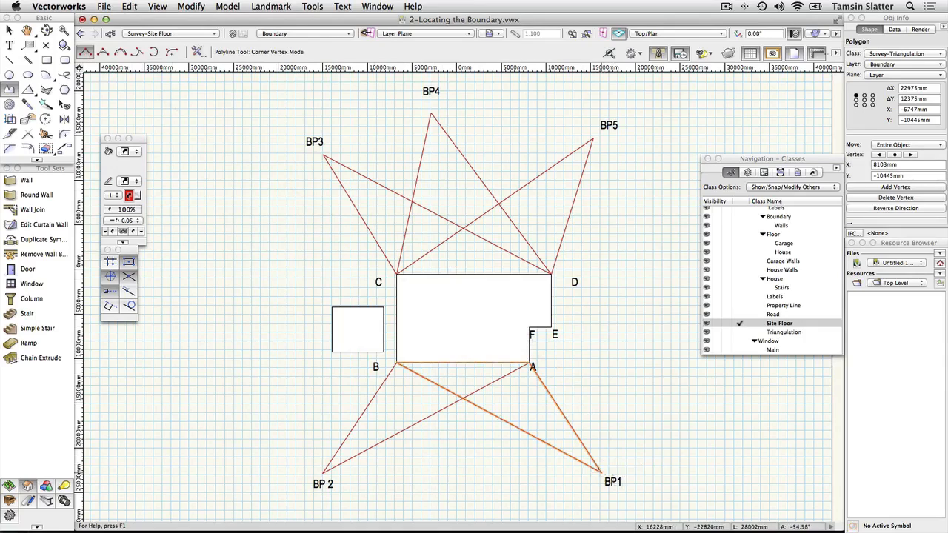
pyautogui.click(600, 471)
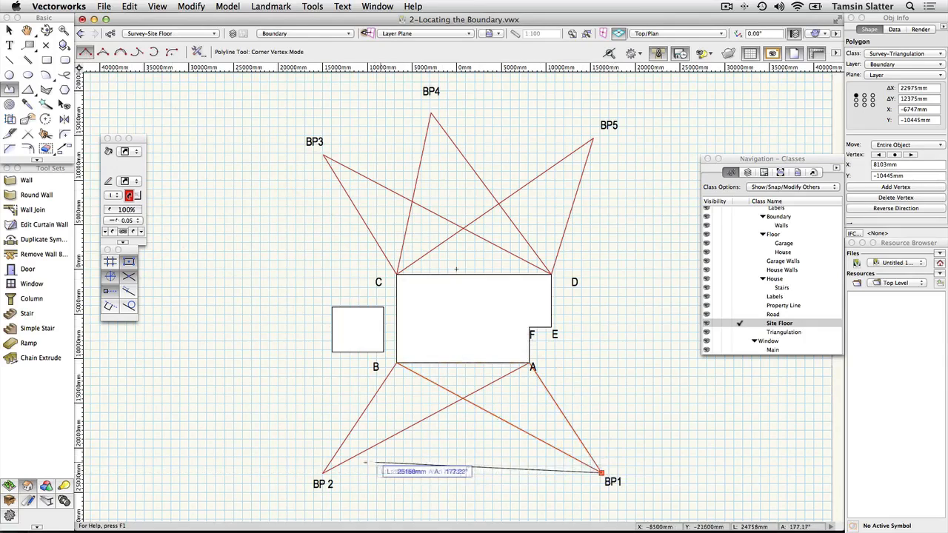
pyautogui.click(323, 471)
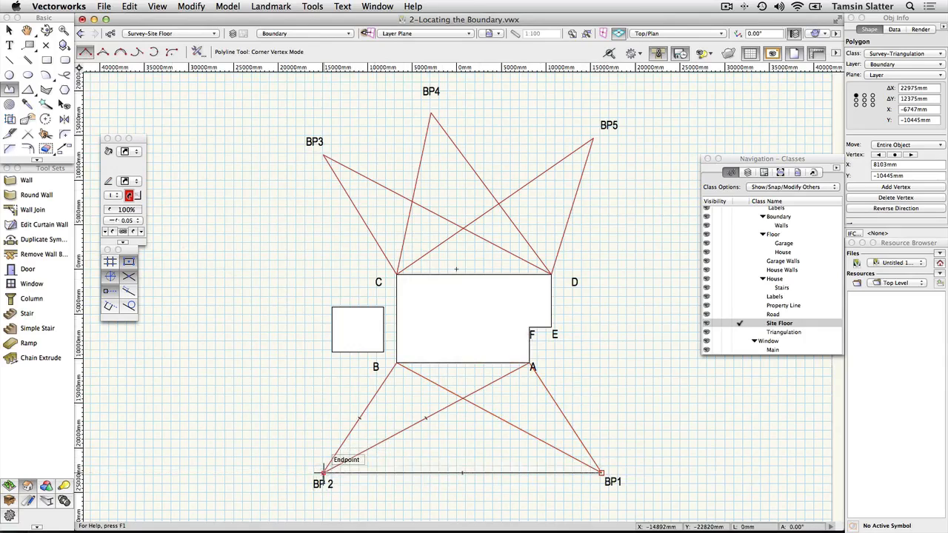
pyautogui.click(322, 155)
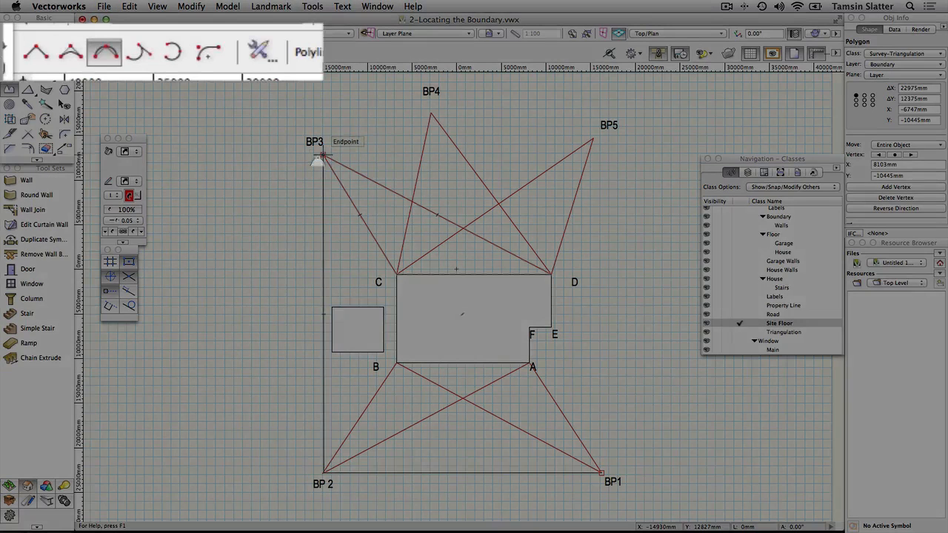
# - Arc the boundary from BP3 through BP4 to BP5, then close it back to BP1
pyautogui.press('u')
pyautogui.press('u')
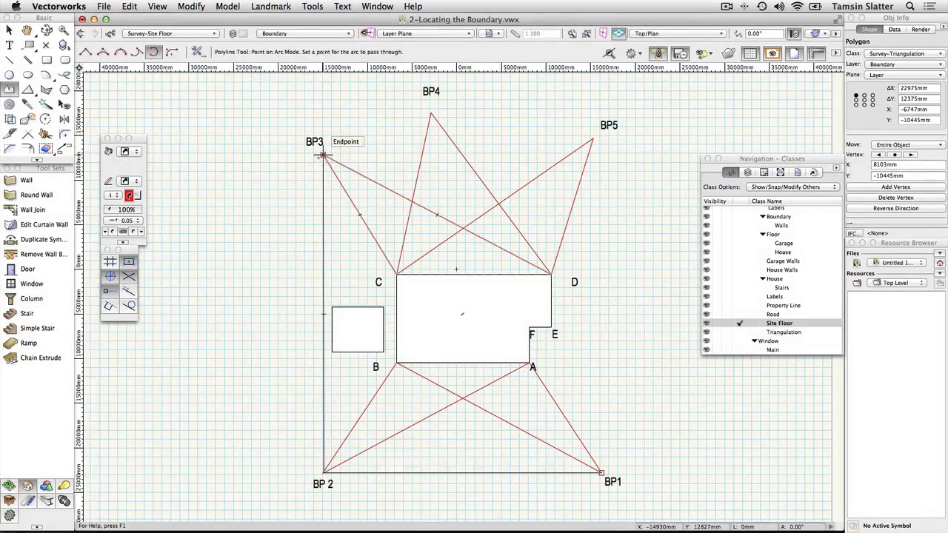
pyautogui.click(323, 156)
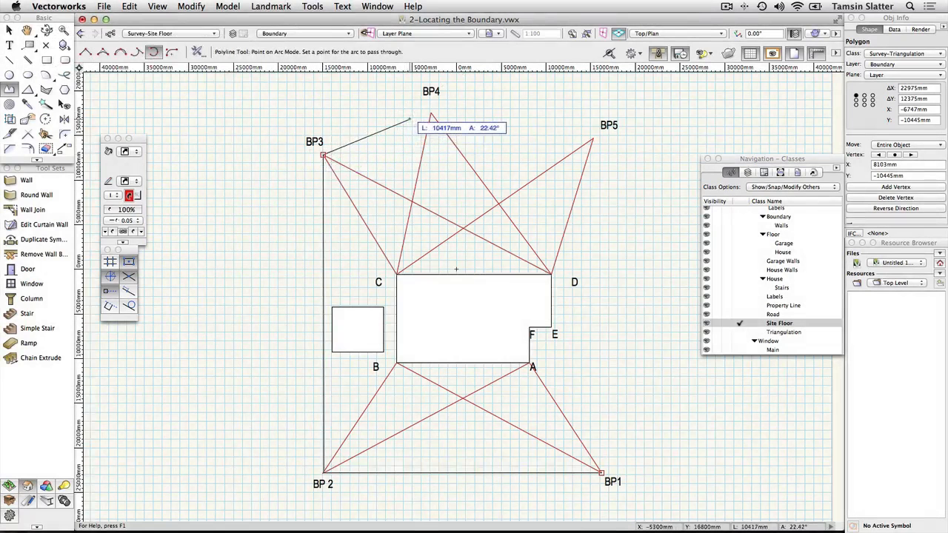
pyautogui.click(430, 114)
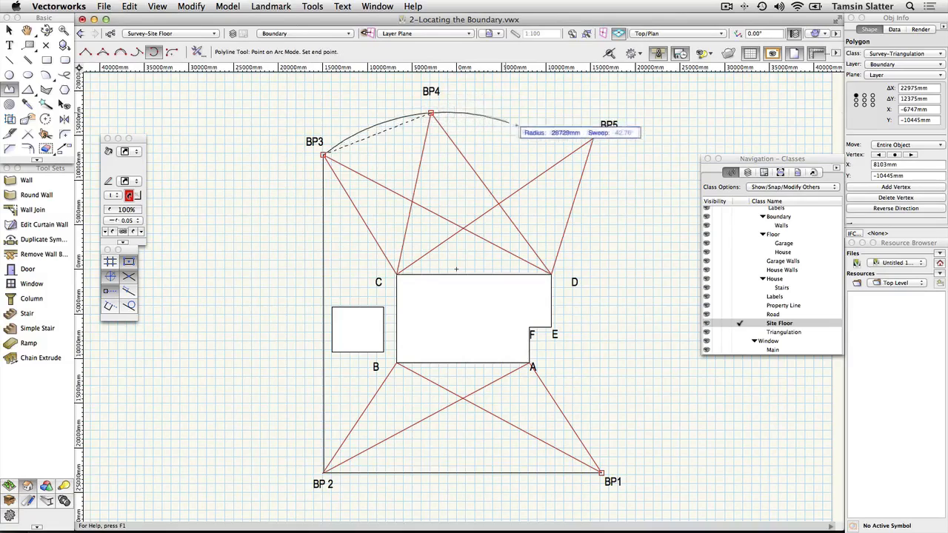
pyautogui.click(593, 138)
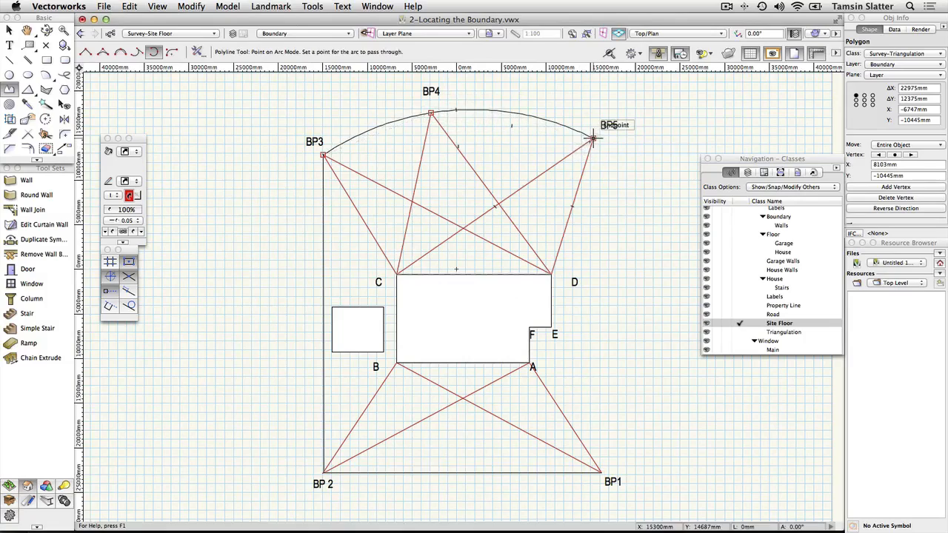
pyautogui.press('k')
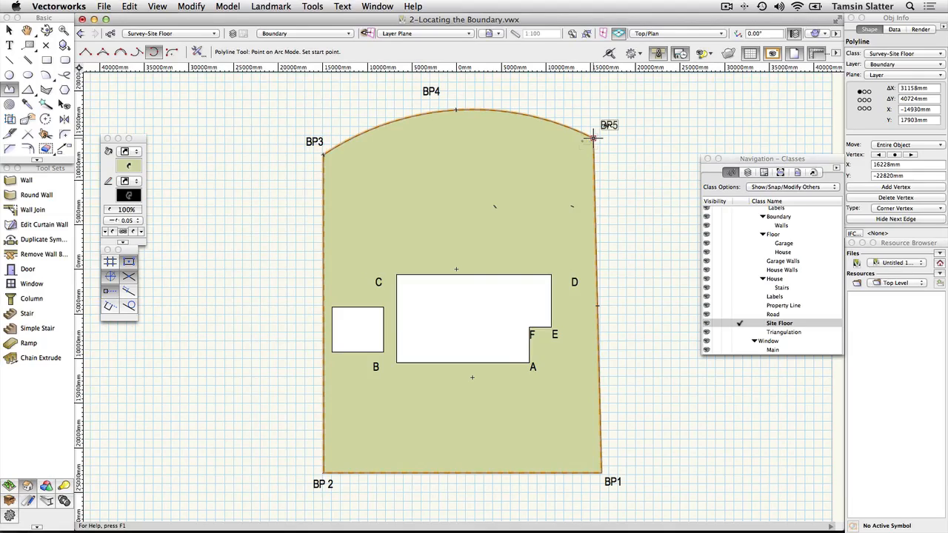
# - Copy the boundary polygon and Paste In Place it directly over the original
pyautogui.click(129, 7)
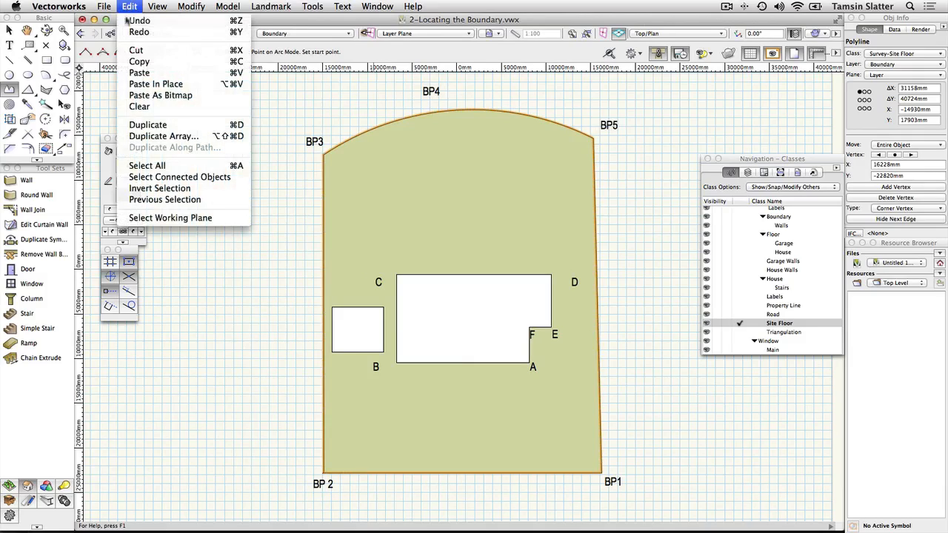
pyautogui.click(131, 61)
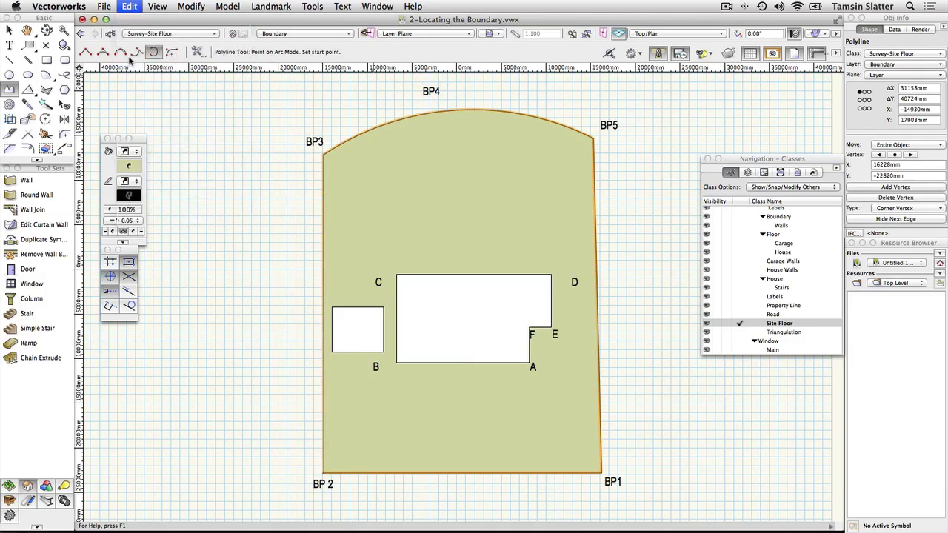
pyautogui.click(129, 8)
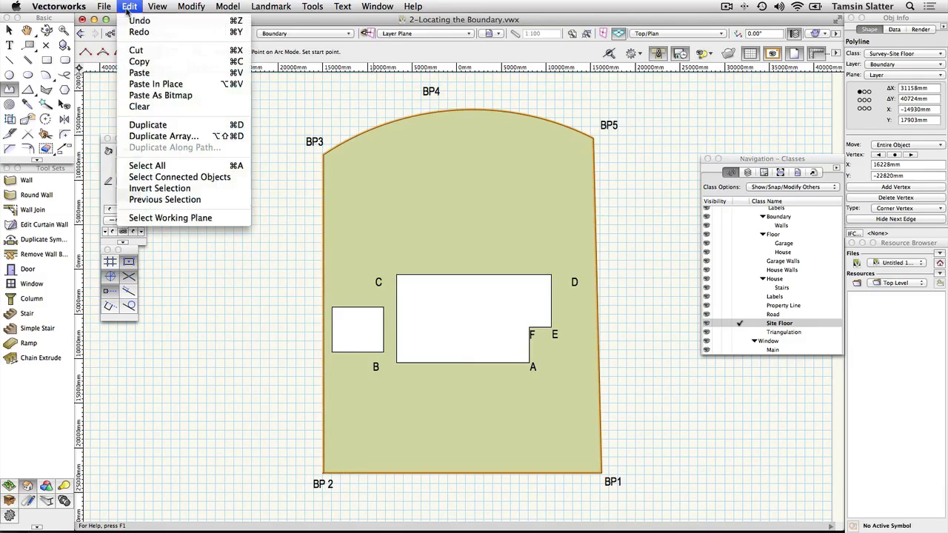
pyautogui.click(137, 85)
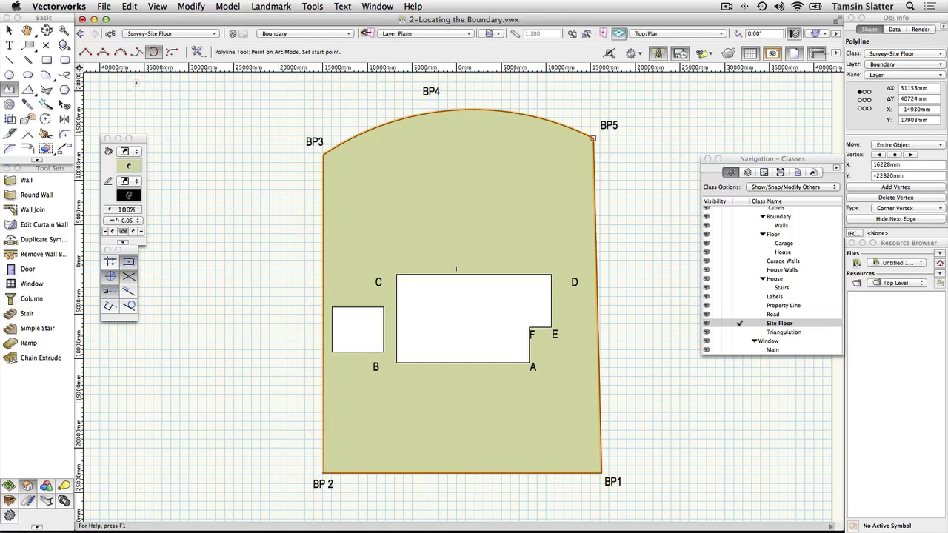
# - Convert the pasted boundary copy into a Floor with 0mm bottom Z and 0mm thickness
pyautogui.click(271, 6)
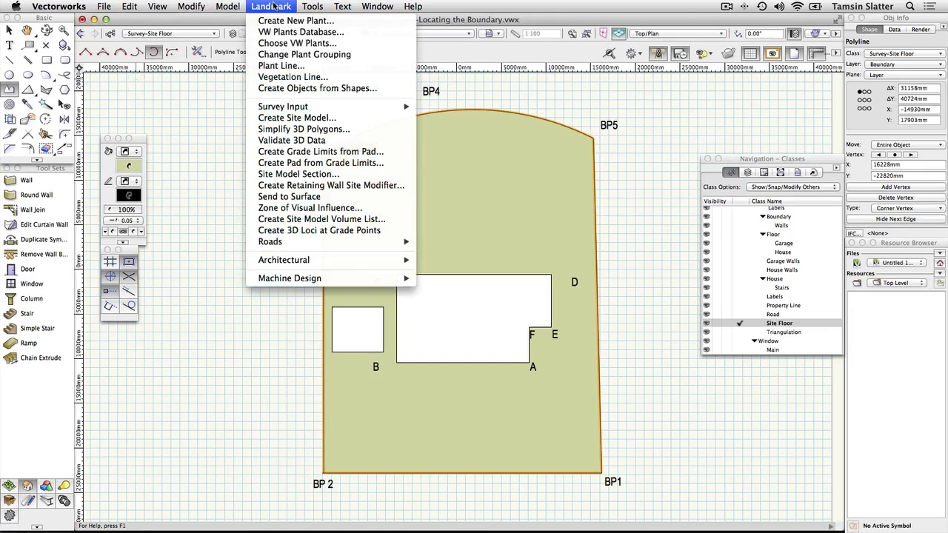
pyautogui.moveTo(385, 265)
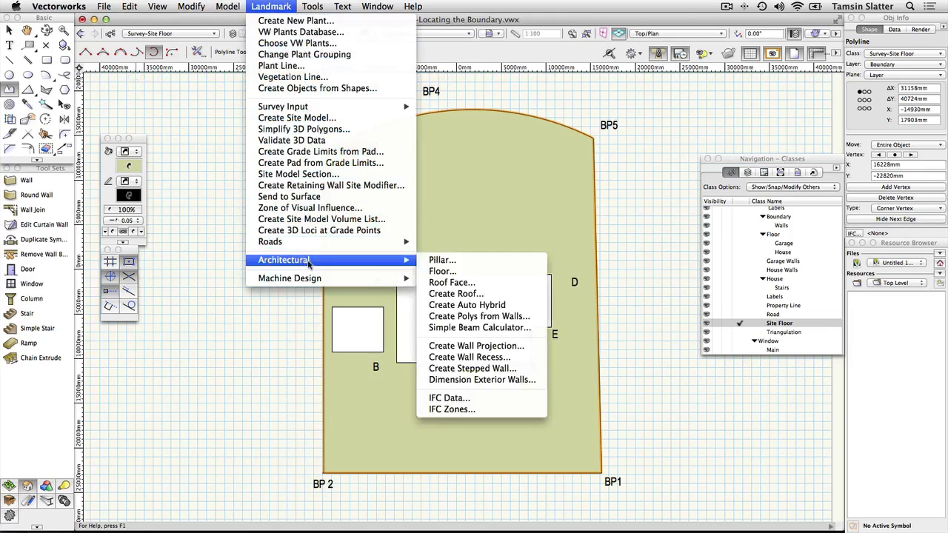
pyautogui.click(470, 272)
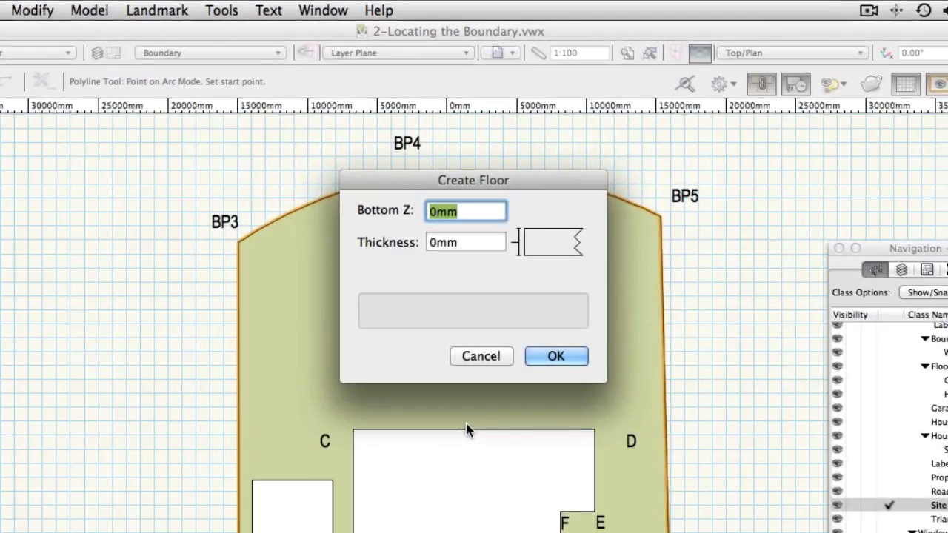
pyautogui.click(556, 358)
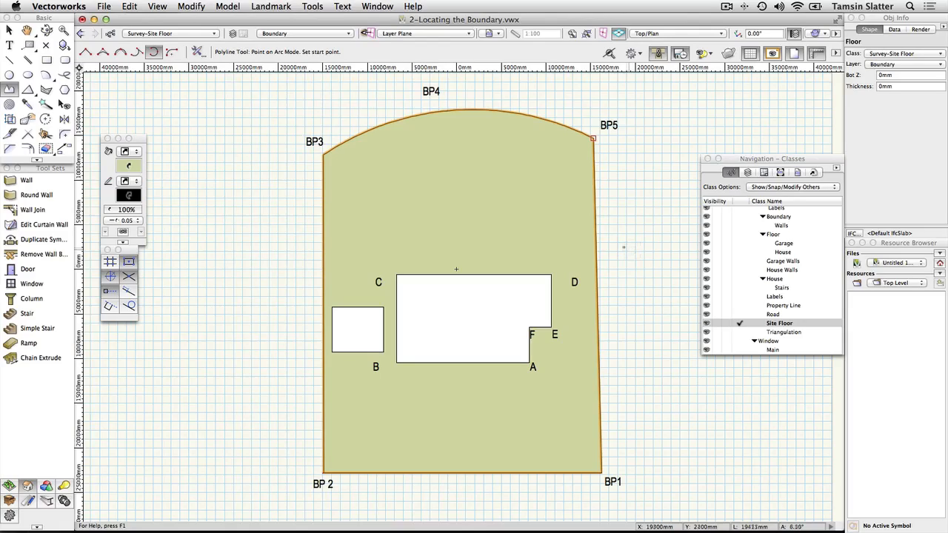
# - Send the floor to the back behind the other objects
pyautogui.click(200, 6)
pyautogui.moveTo(209, 32)
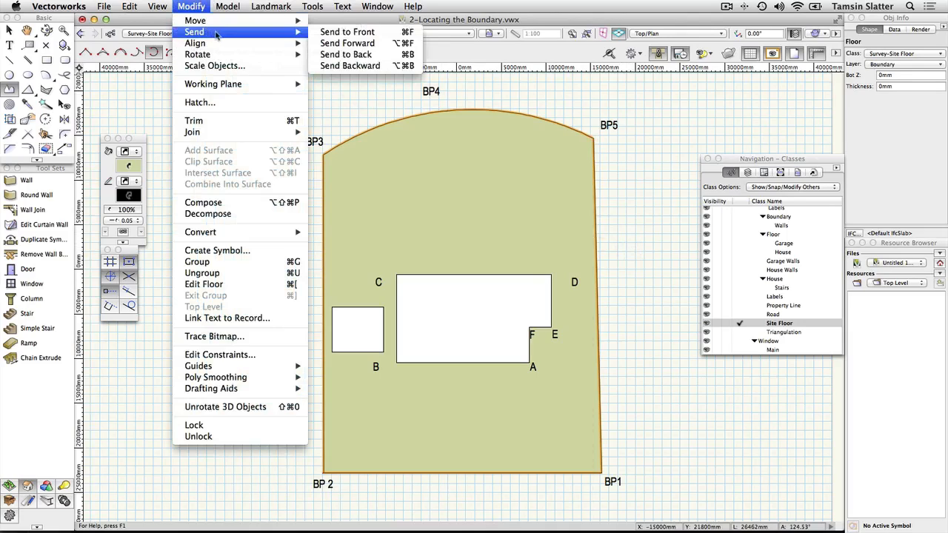
pyautogui.click(342, 54)
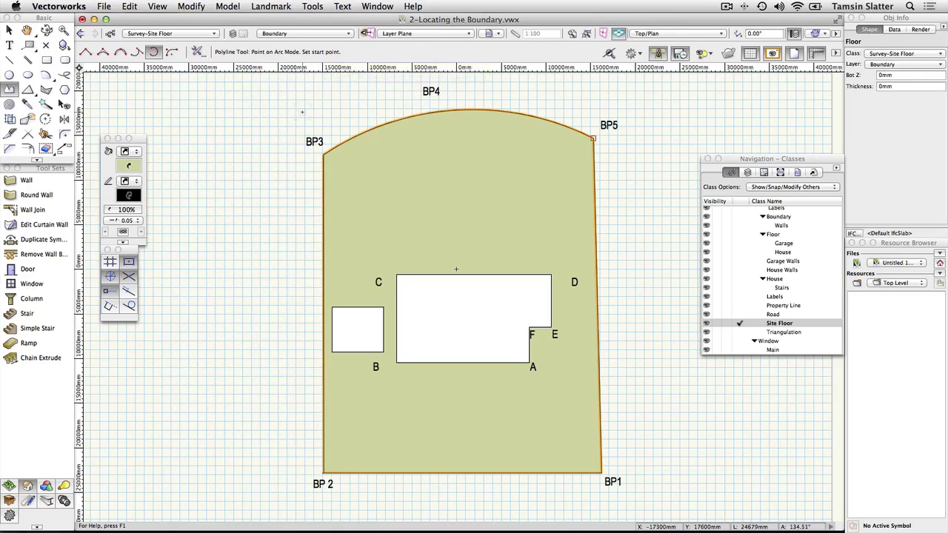
# - Make Property Line the active class and select the green boundary polyline
pyautogui.press('x')
pyautogui.press('x')
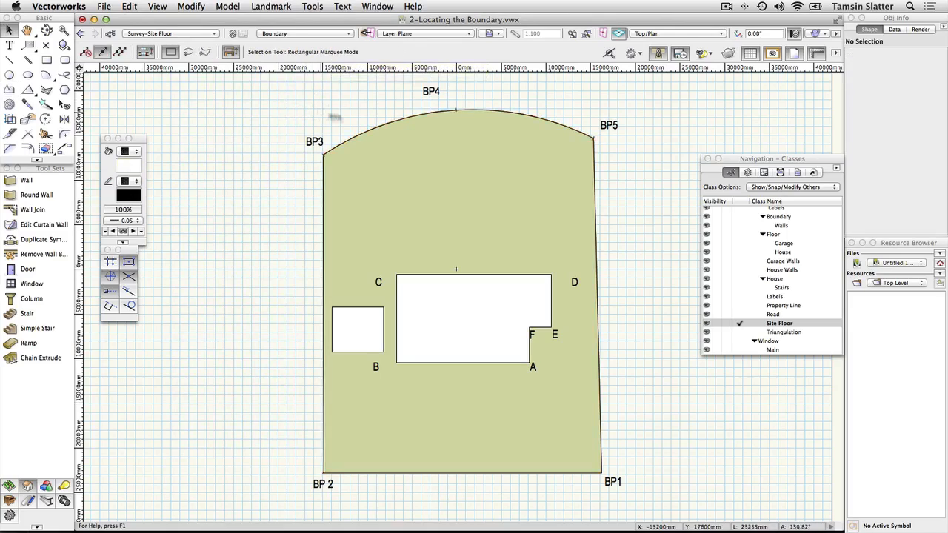
pyautogui.click(421, 152)
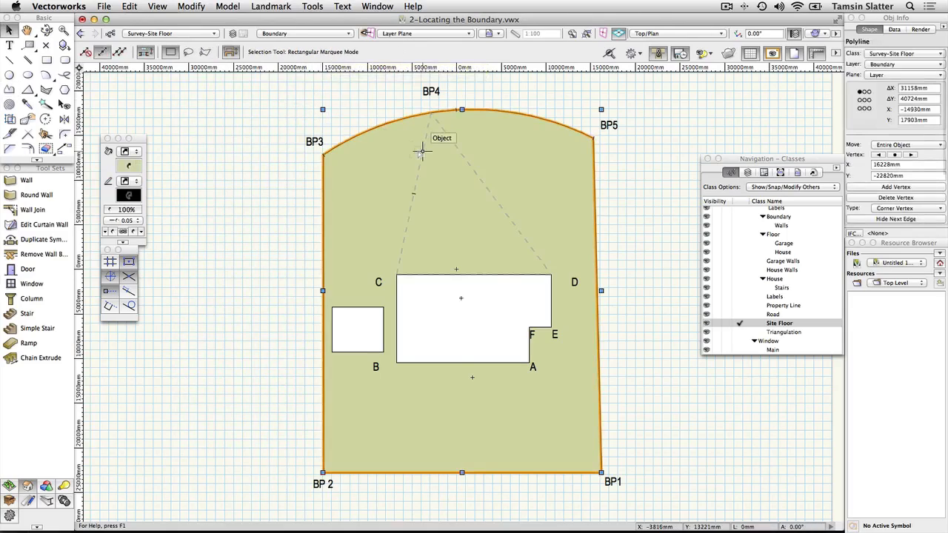
pyautogui.click(293, 193)
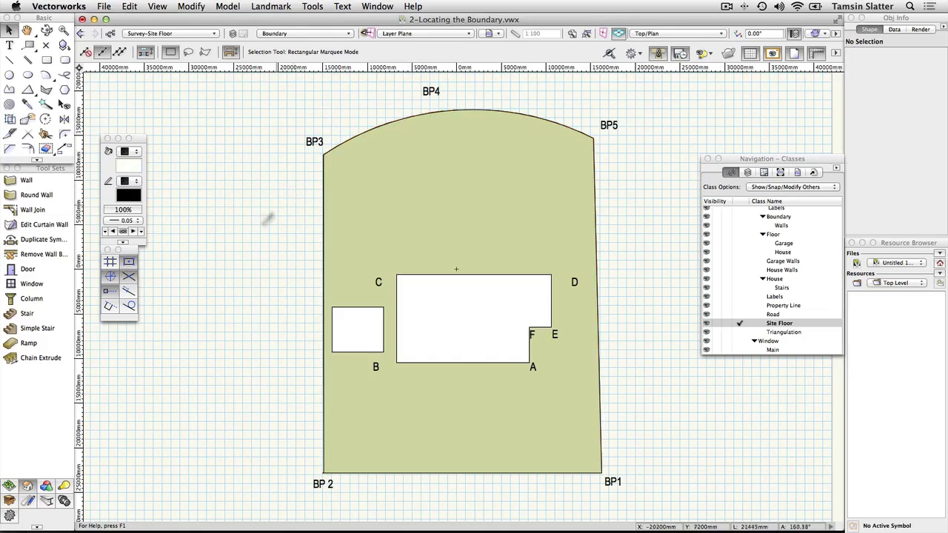
pyautogui.click(10, 486)
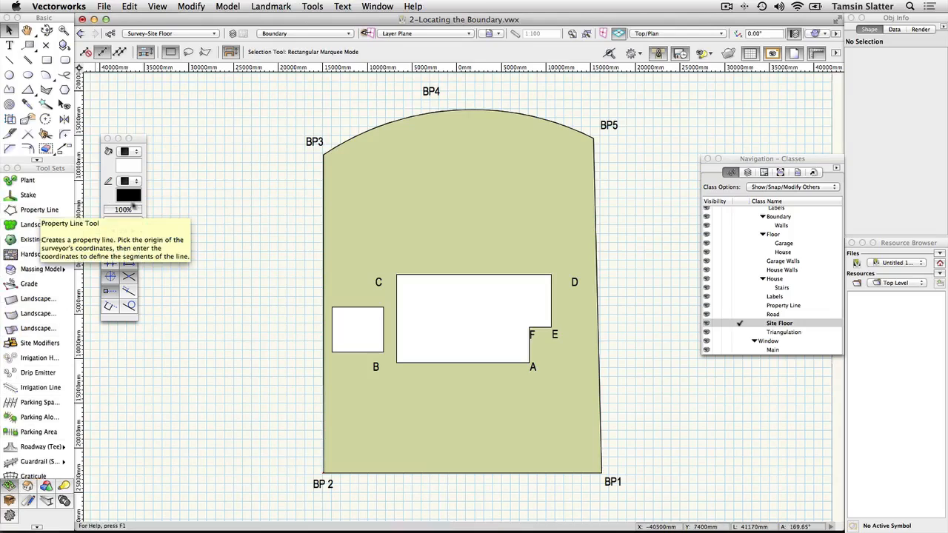
pyautogui.click(741, 305)
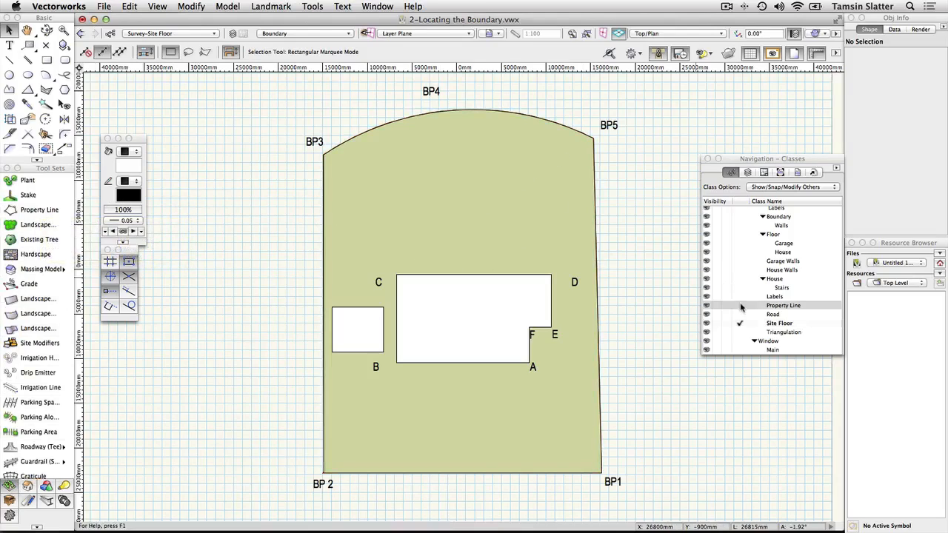
pyautogui.click(559, 213)
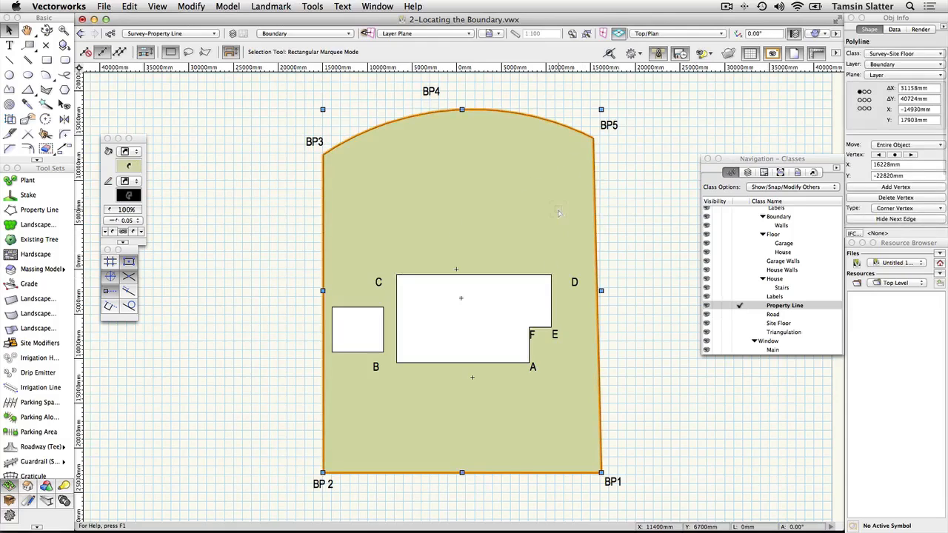
# - Create a Property Line object from the boundary shape, with Show Properties Dialog ticked
pyautogui.click(271, 6)
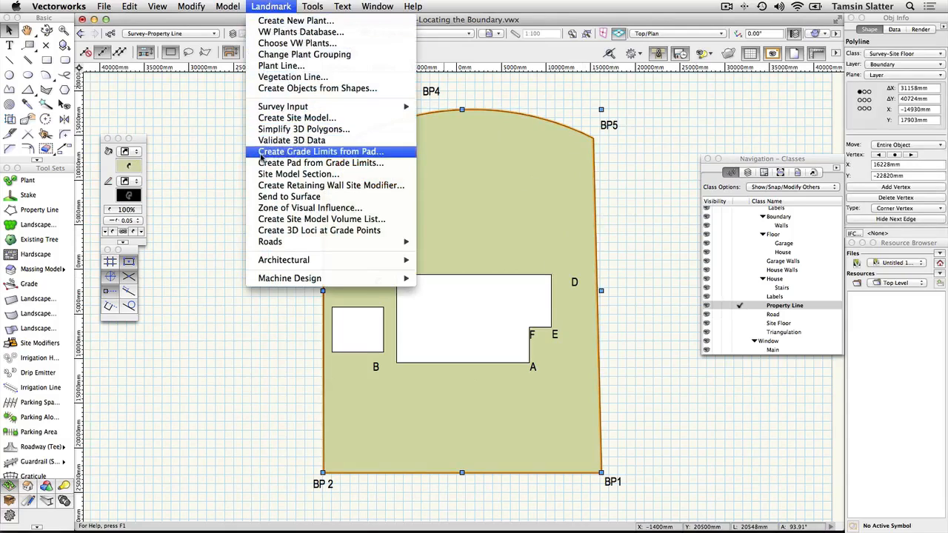
pyautogui.click(262, 91)
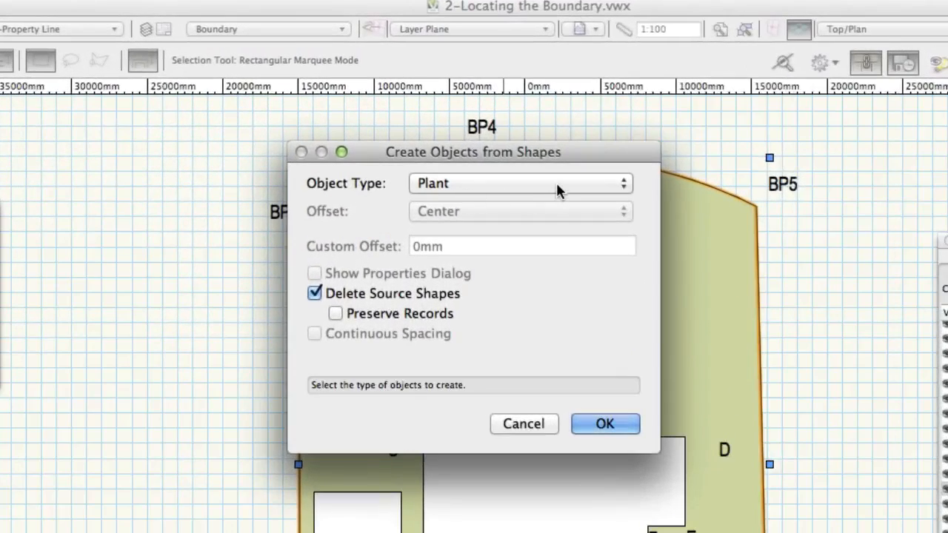
pyautogui.click(557, 189)
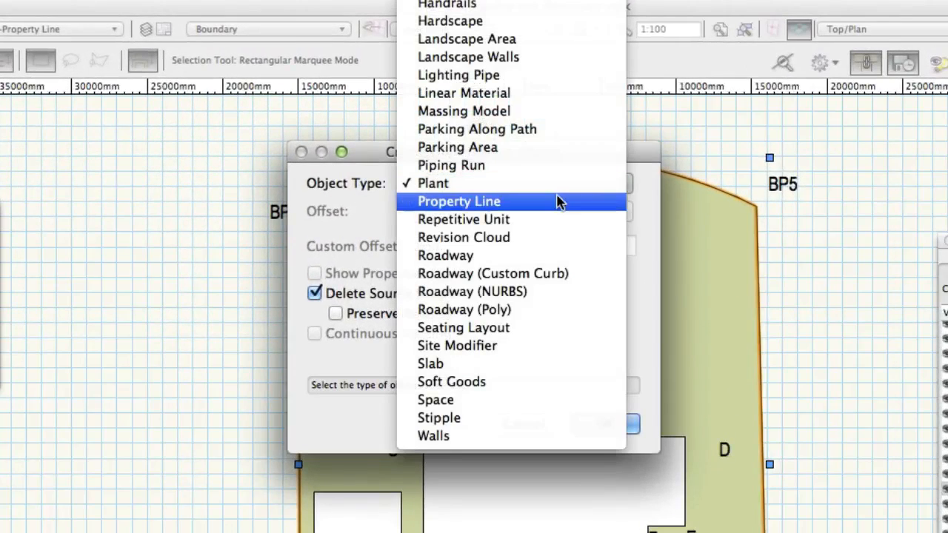
pyautogui.click(560, 200)
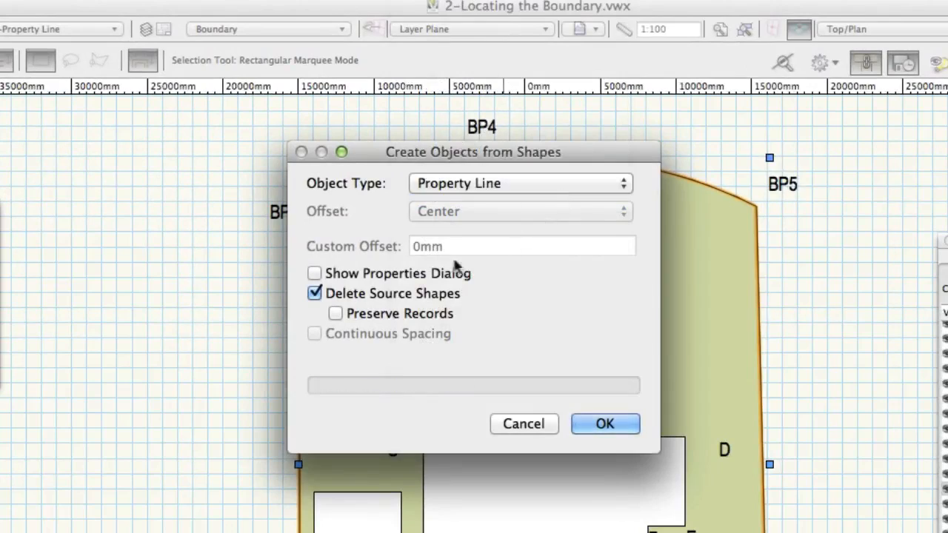
pyautogui.click(315, 274)
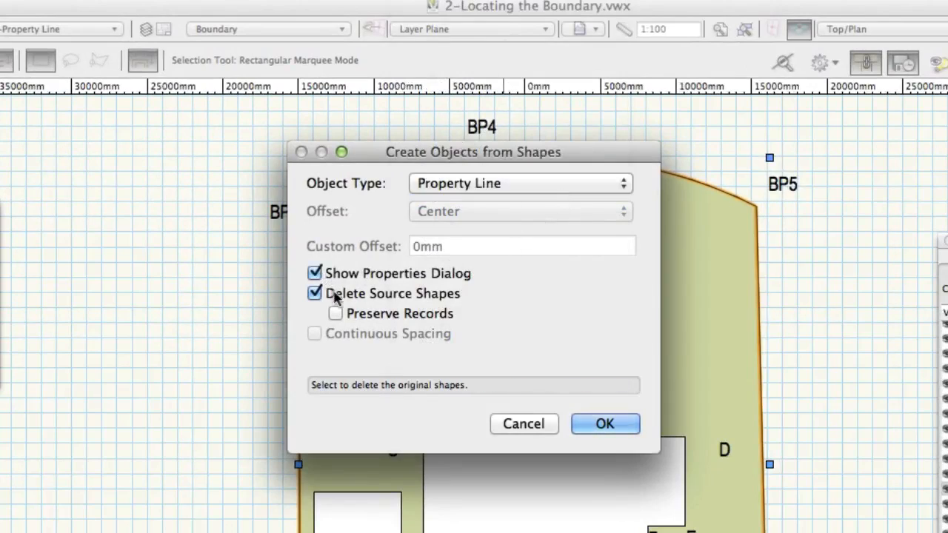
pyautogui.click(606, 424)
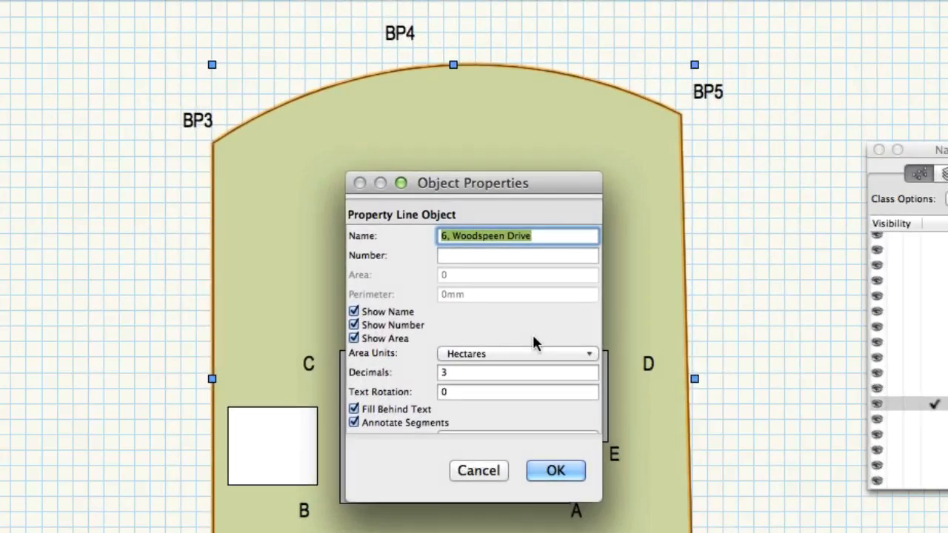
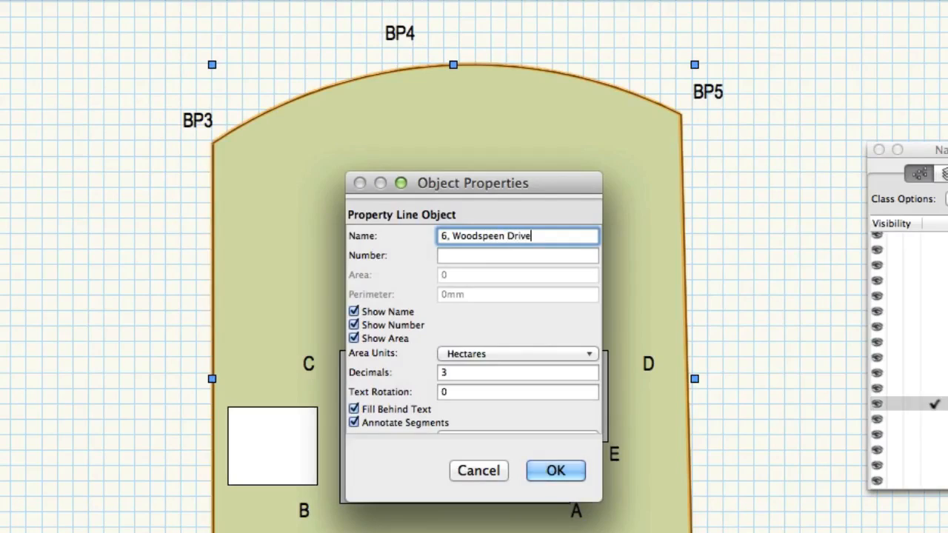
# - Enter the site's street address as the property line's Name and apply it
pyautogui.click(557, 473)
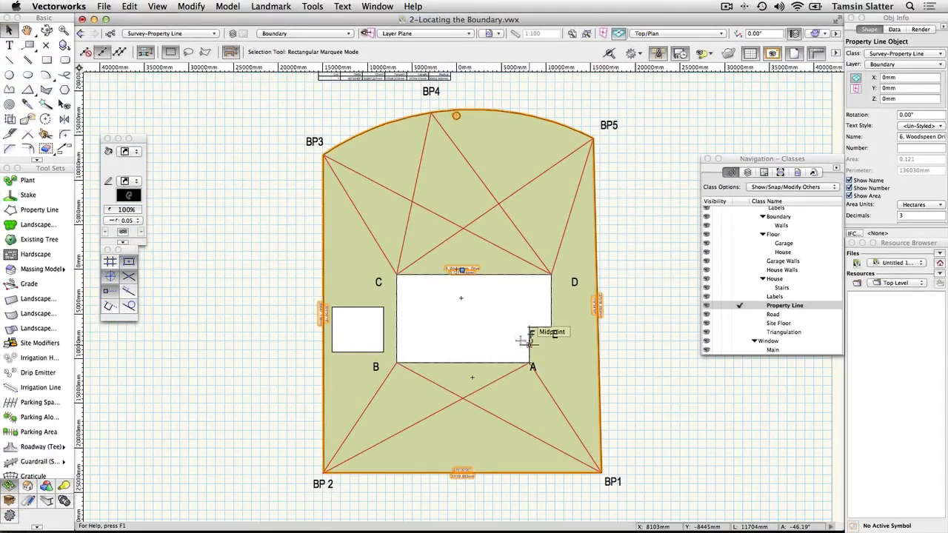
pyautogui.scroll(4, 457, 277)
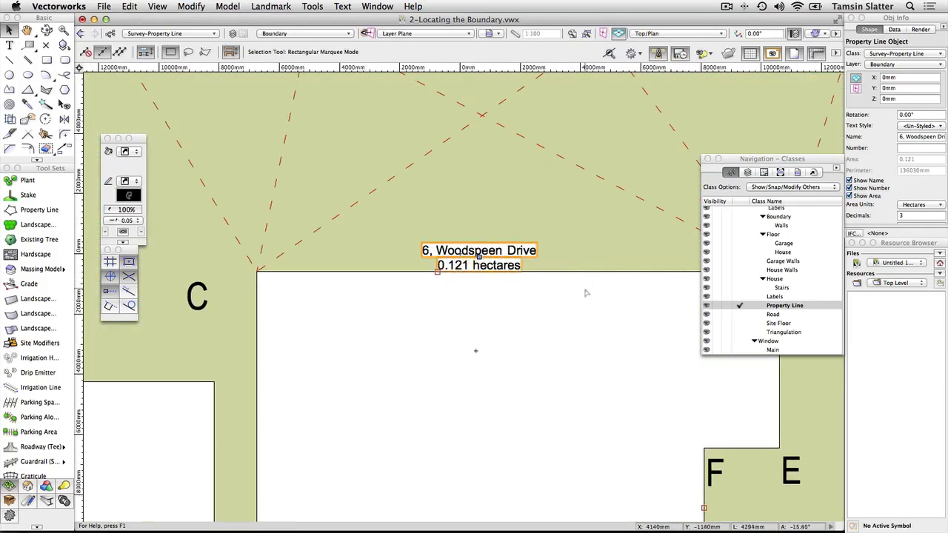
pyautogui.scroll(-1, 565, 290)
pyautogui.scroll(-3, 565, 291)
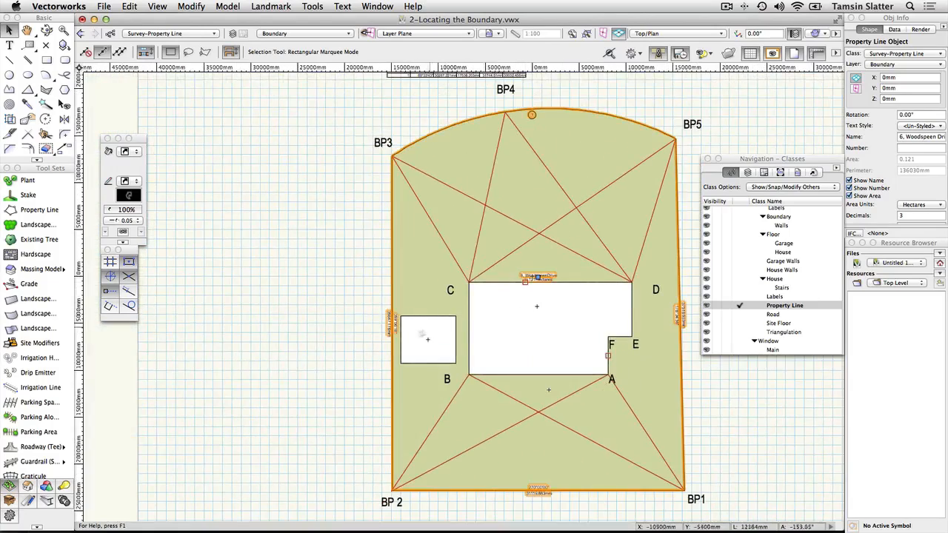
pyautogui.scroll(3, 392, 332)
pyautogui.scroll(3, 393, 332)
pyautogui.scroll(-1, 381, 333)
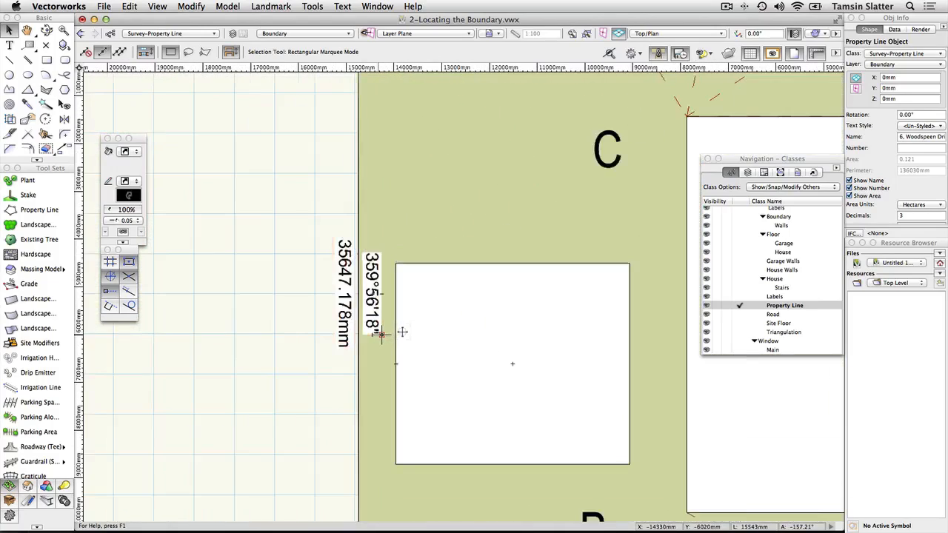
pyautogui.scroll(-4, 381, 333)
pyautogui.scroll(-1, 400, 333)
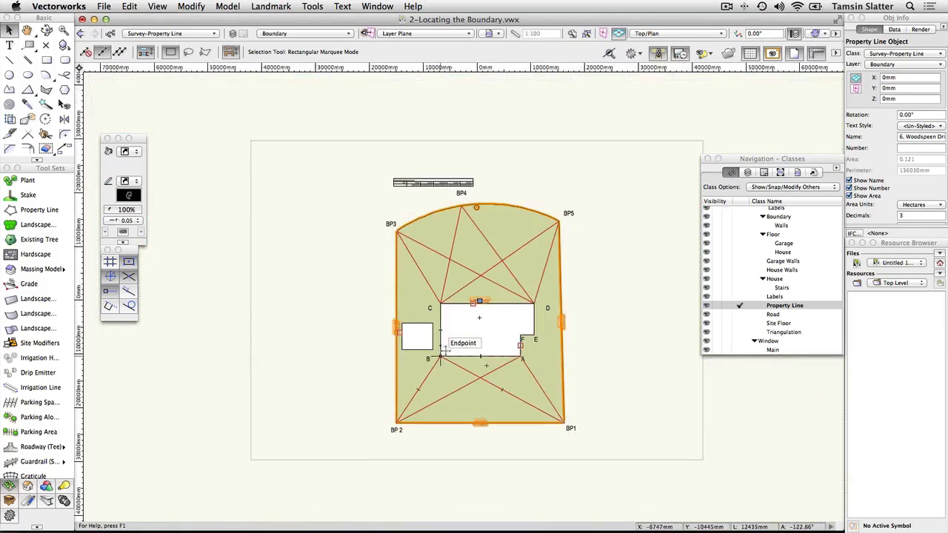
pyautogui.click(585, 36)
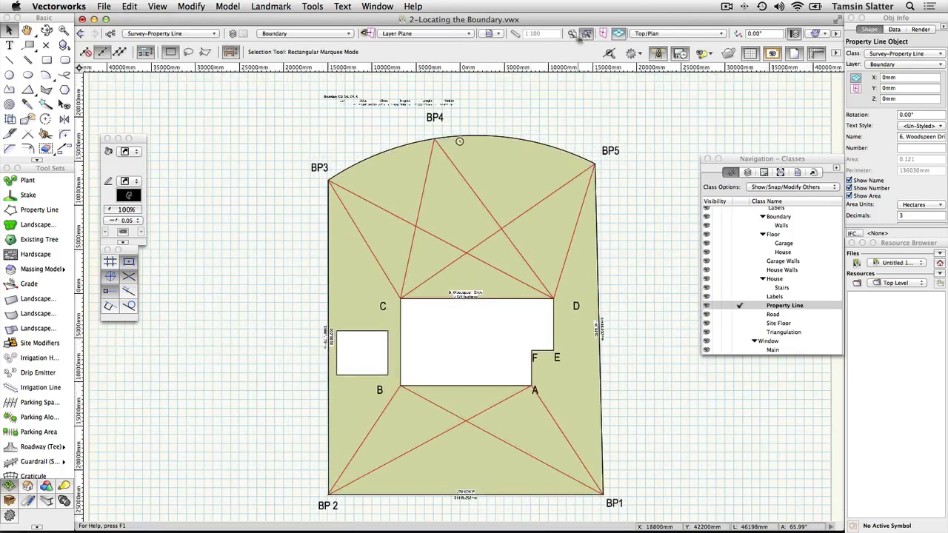
pyautogui.click(111, 34)
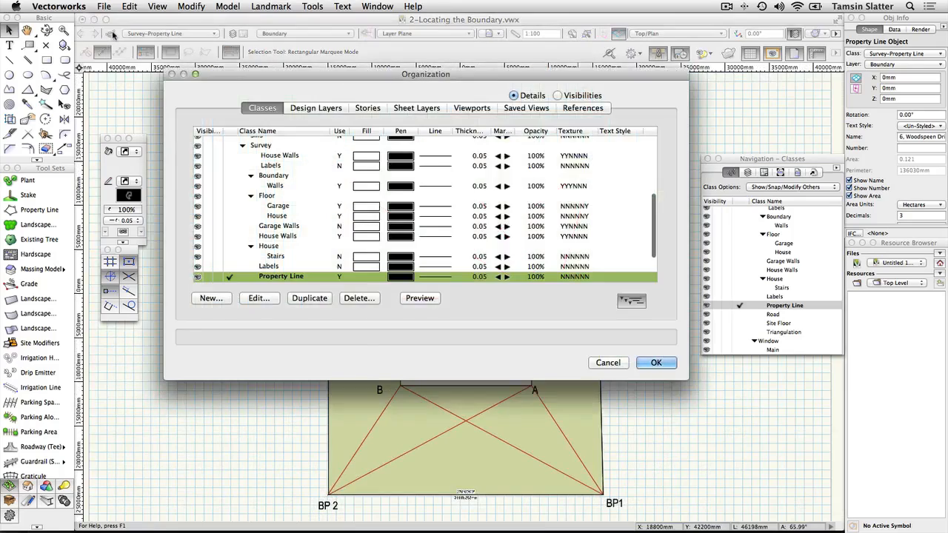
pyautogui.scroll(-3, 296, 222)
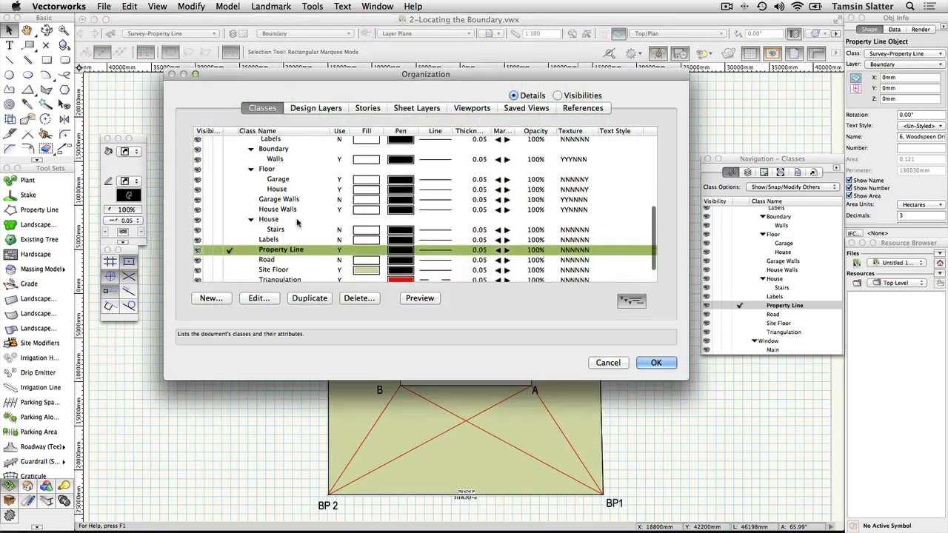
pyautogui.scroll(-2, 286, 273)
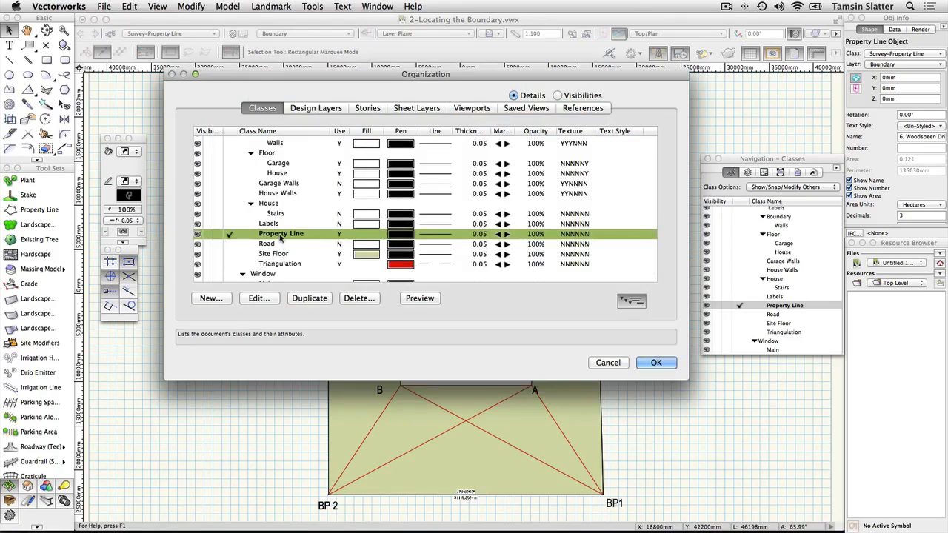
pyautogui.click(259, 297)
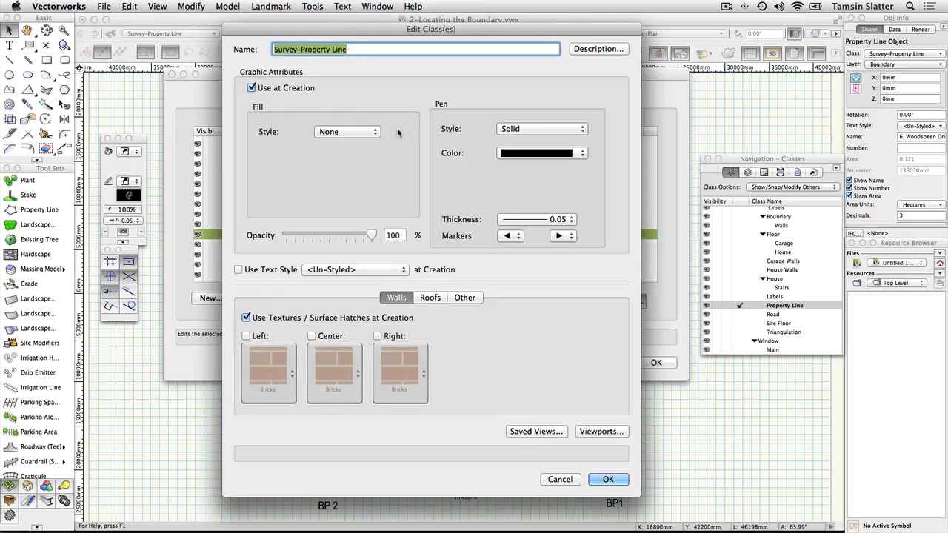
pyautogui.click(373, 134)
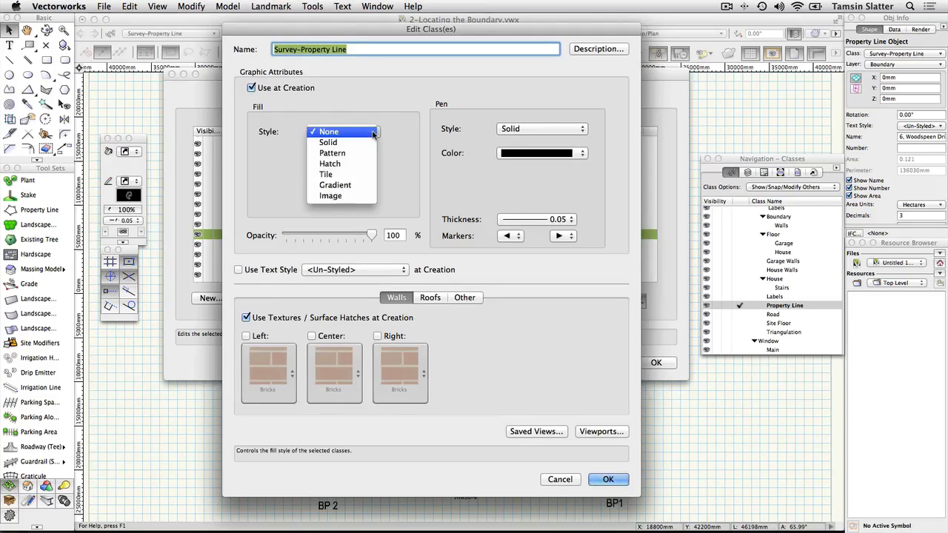
pyautogui.click(392, 120)
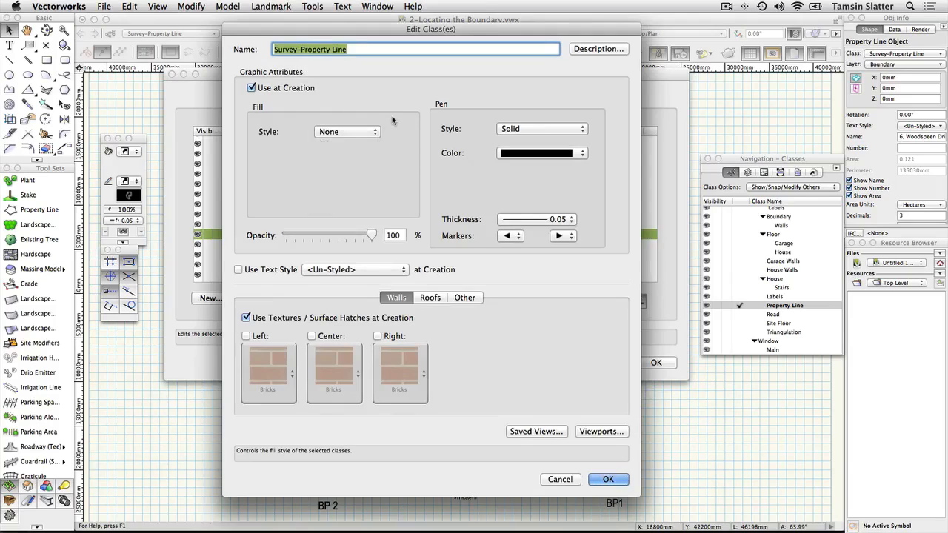
pyautogui.click(606, 480)
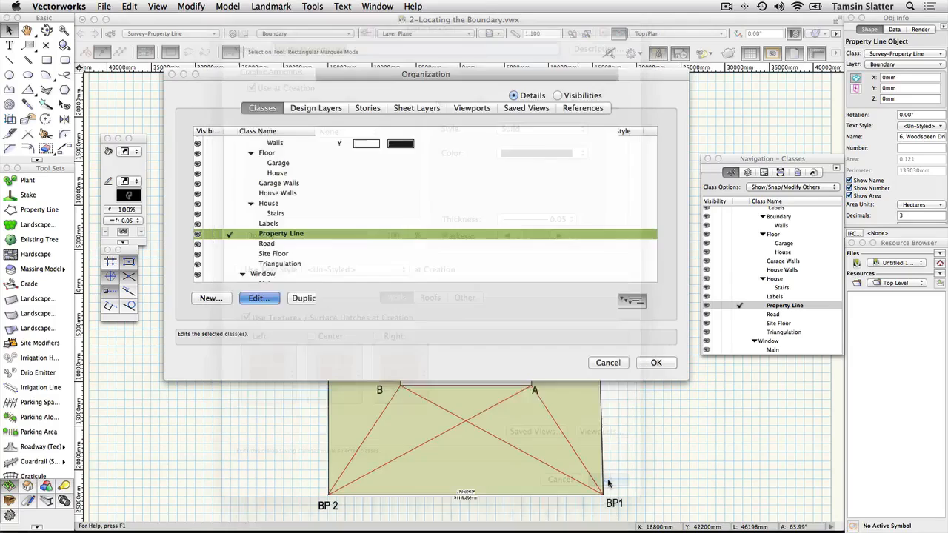
pyautogui.click(657, 362)
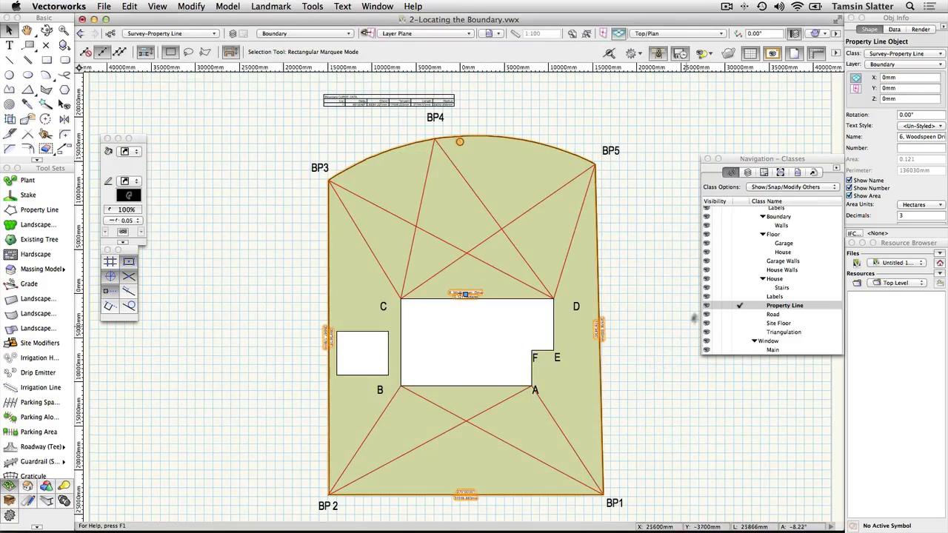
# - Toggle the Triangulation class off, on, then off in the Classes list, hiding the red triangulation lines
pyautogui.click(732, 175)
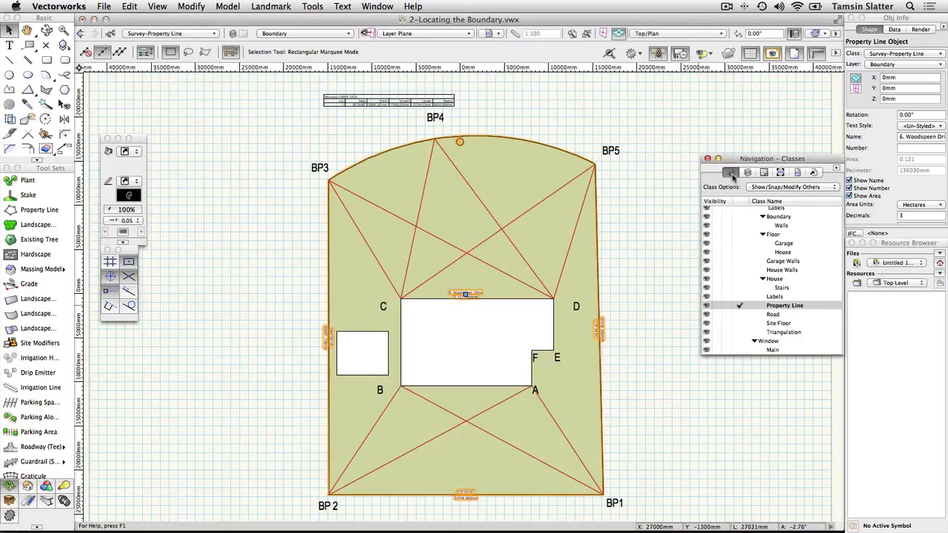
pyautogui.scroll(-3, 732, 302)
pyautogui.click(718, 334)
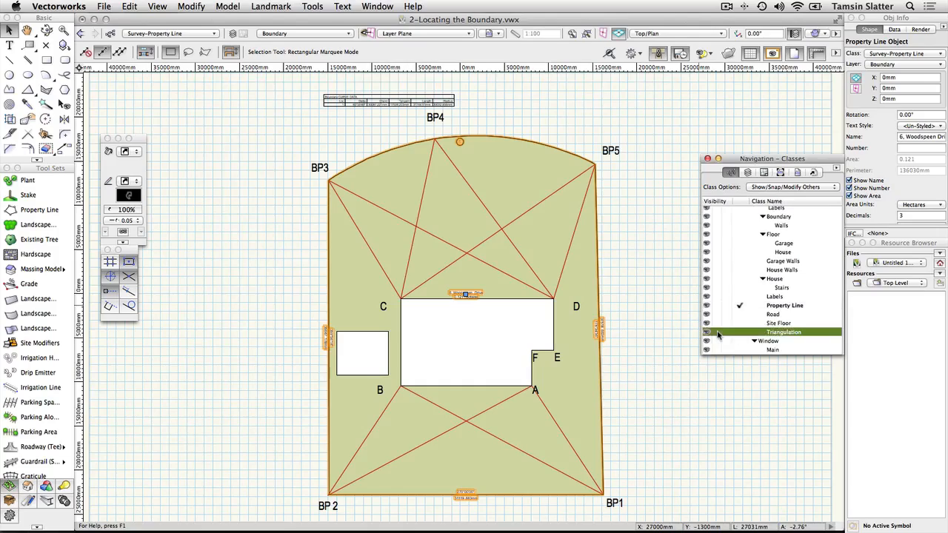
pyautogui.click(718, 333)
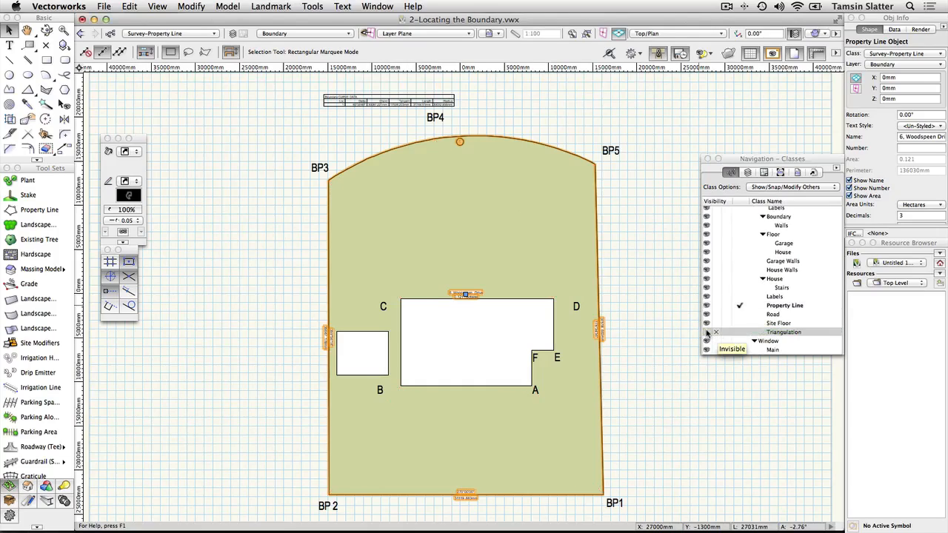
pyautogui.click(708, 333)
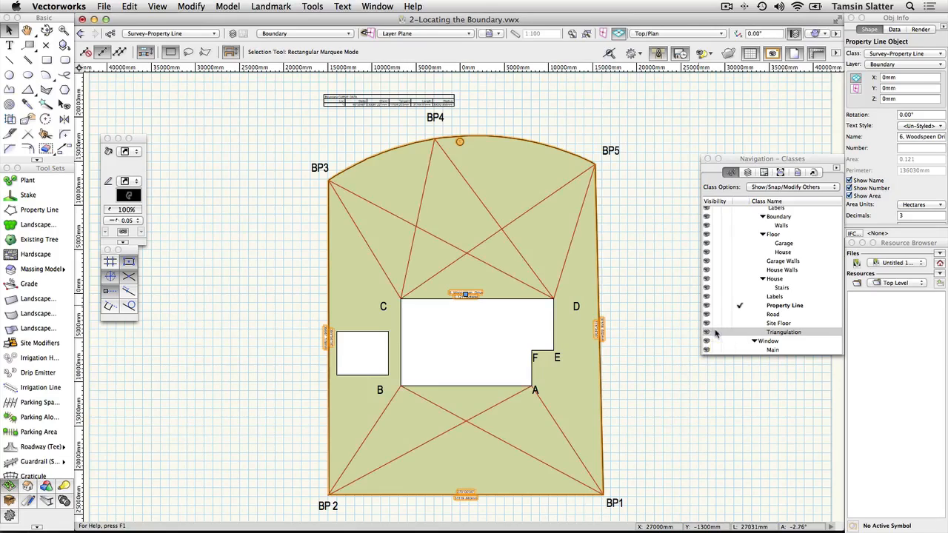
pyautogui.click(716, 334)
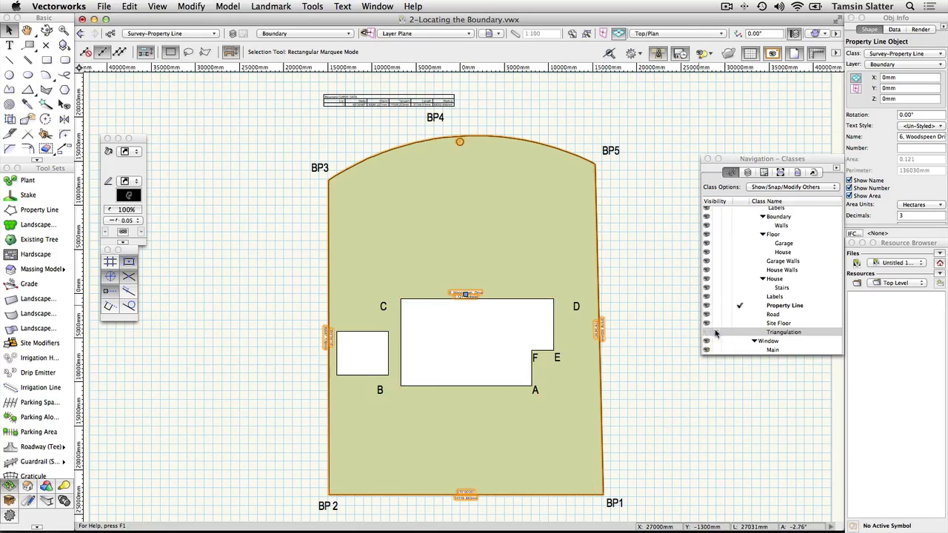